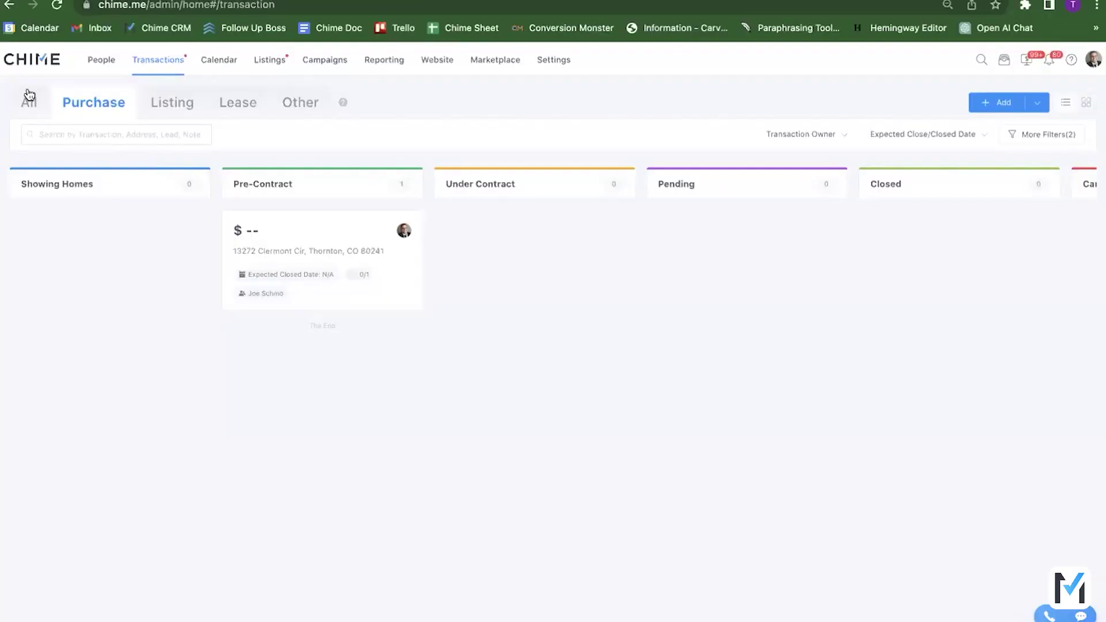
Step: Look through the All, Listing, Lease and Other transaction categories and return to the Purchase transactions
click(29, 99)
click(95, 106)
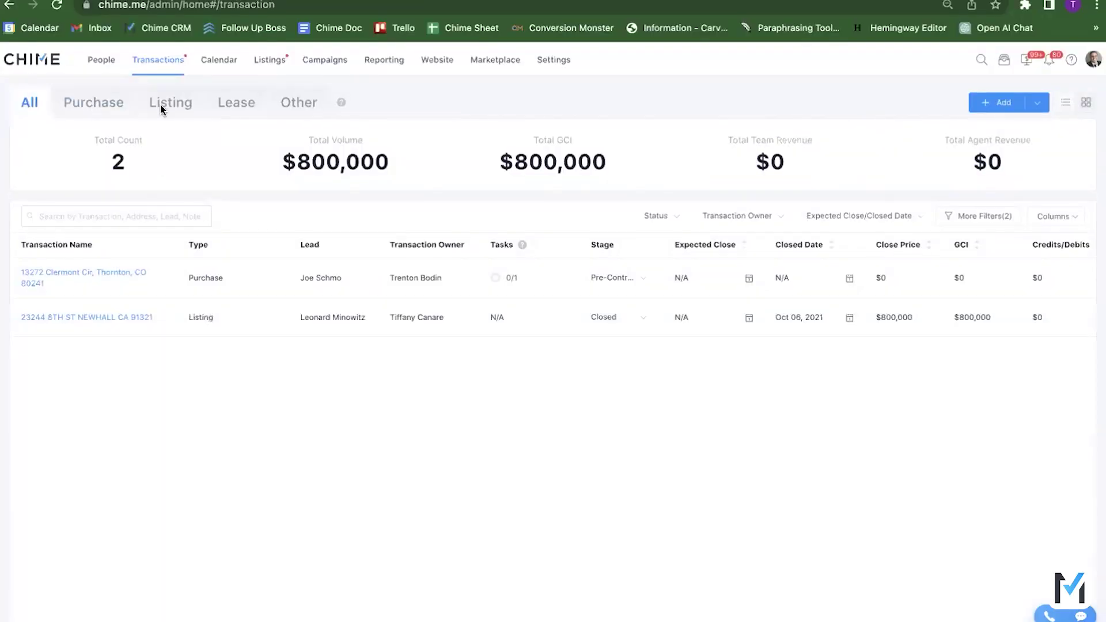
click(160, 105)
click(236, 104)
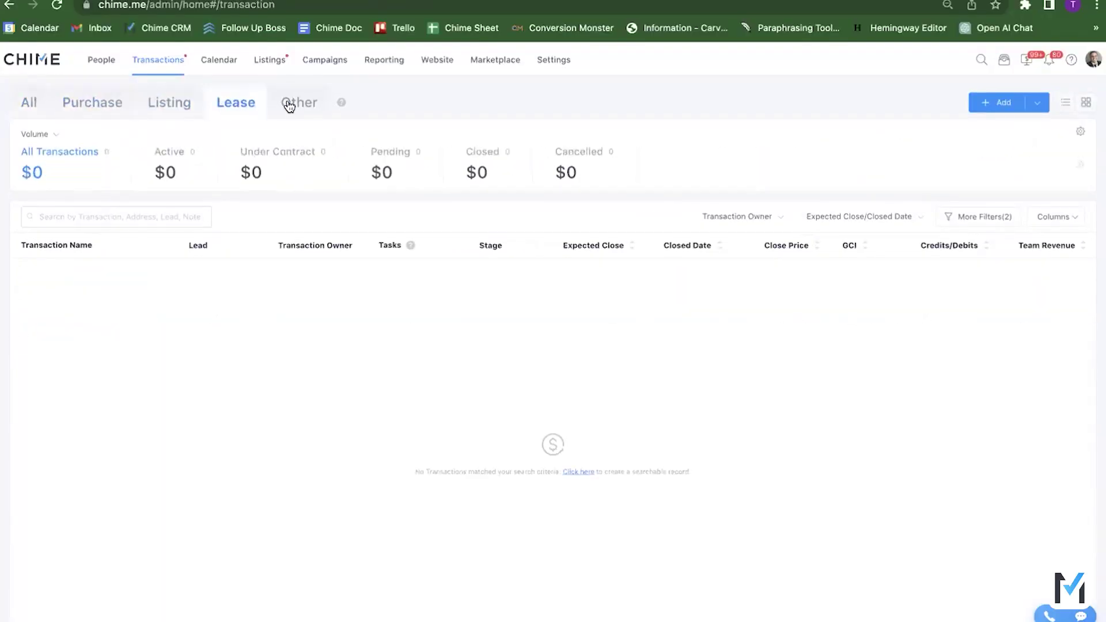
click(291, 102)
click(124, 109)
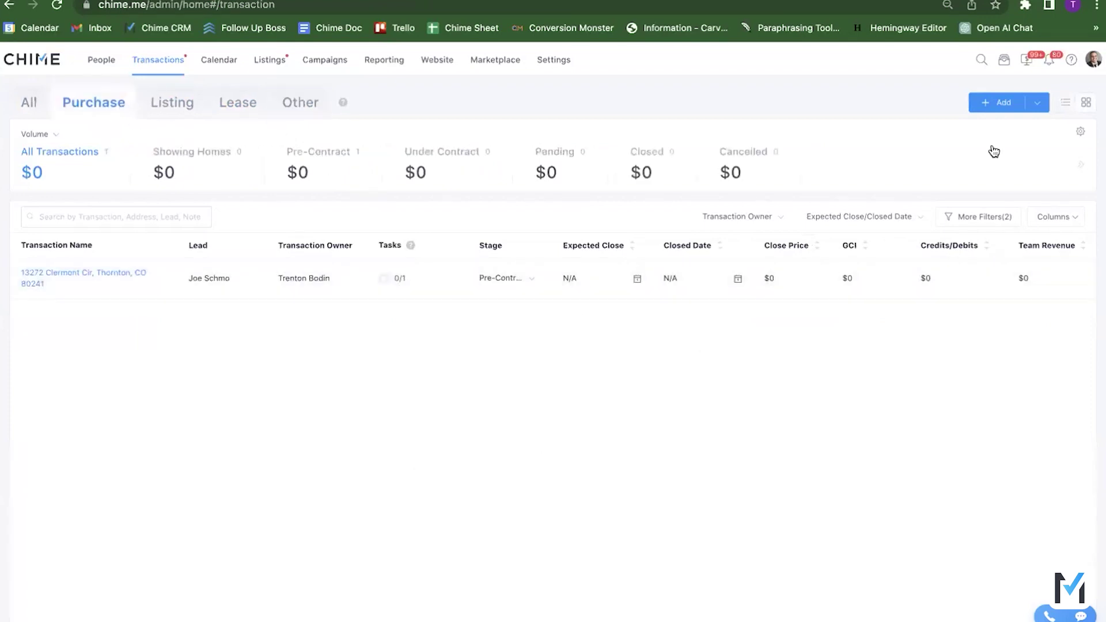
Step: Draft a new purchase transaction named with a suggested Main St address, and preview the first matching website listing
click(1002, 104)
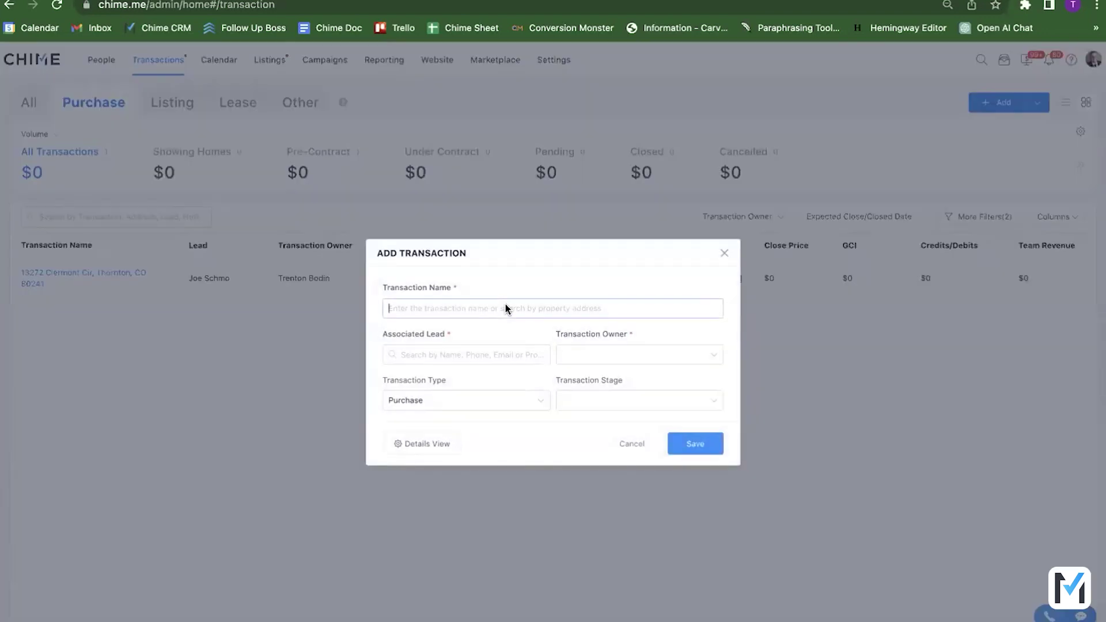
text(123)
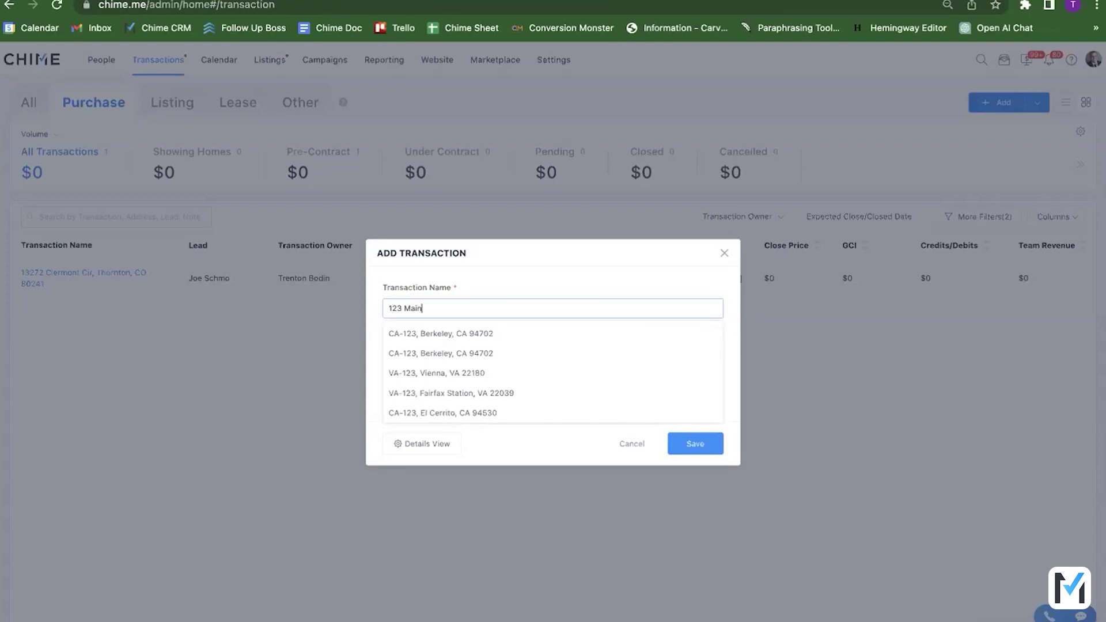
text( Main)
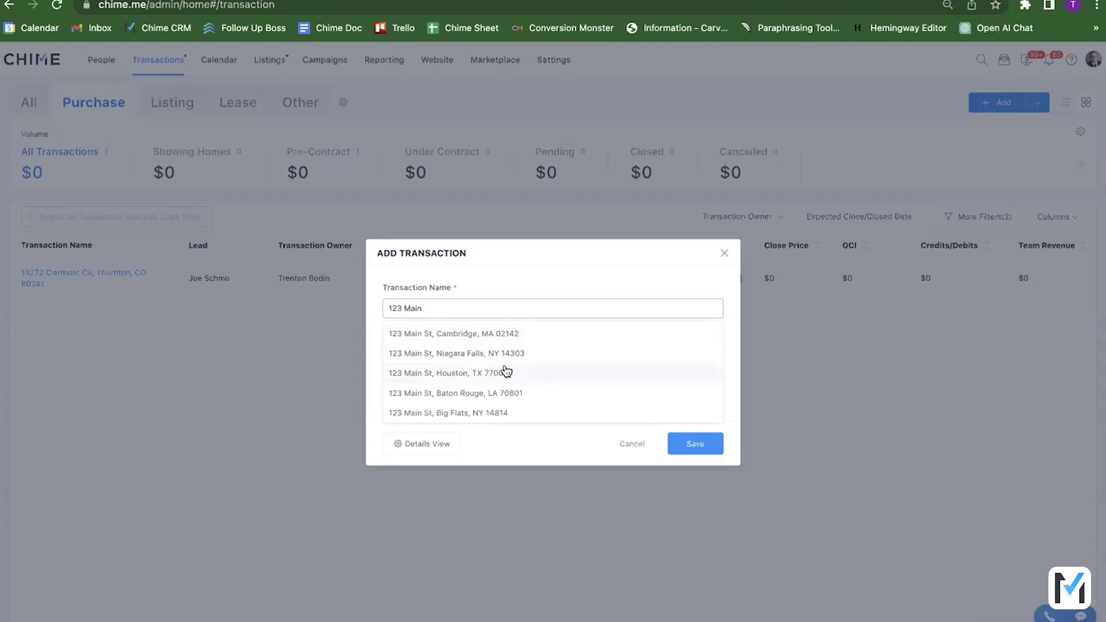
click(507, 333)
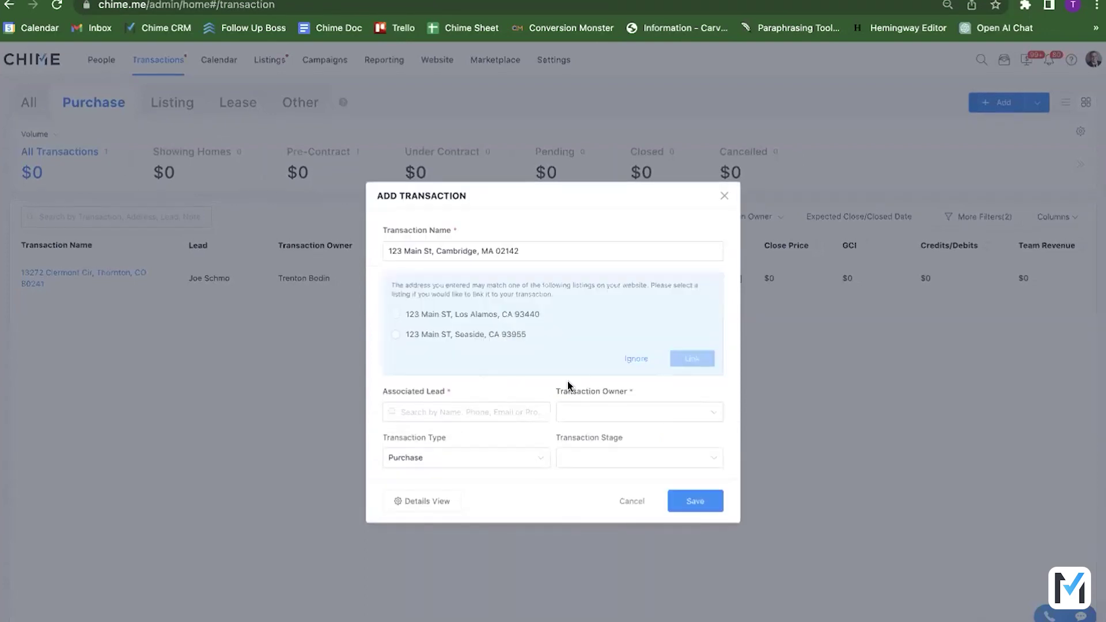
click(511, 314)
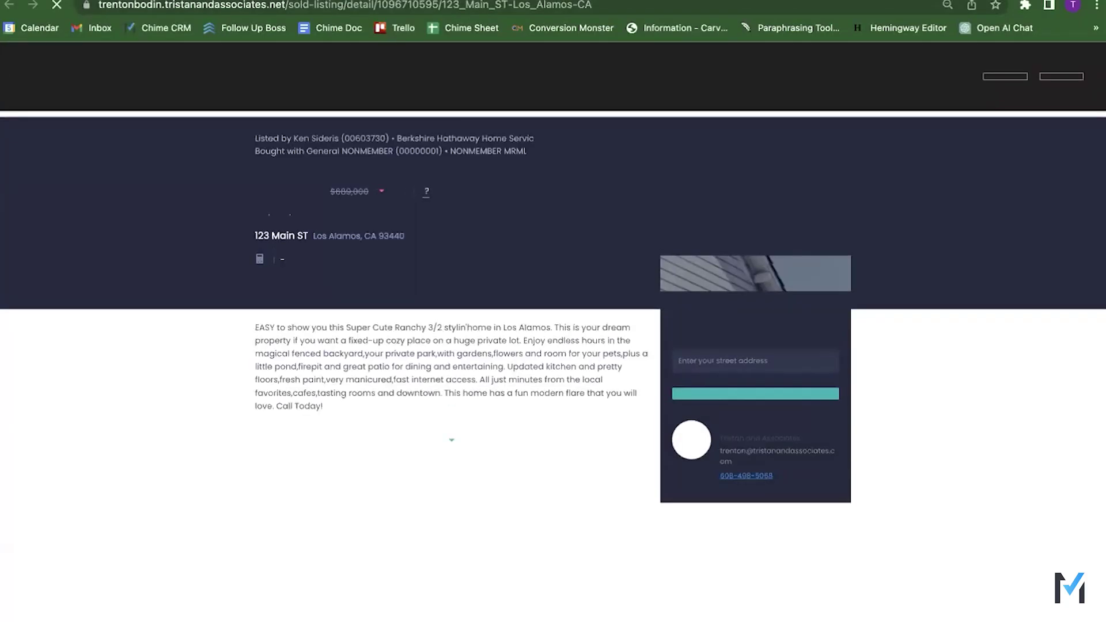
key(super+w)
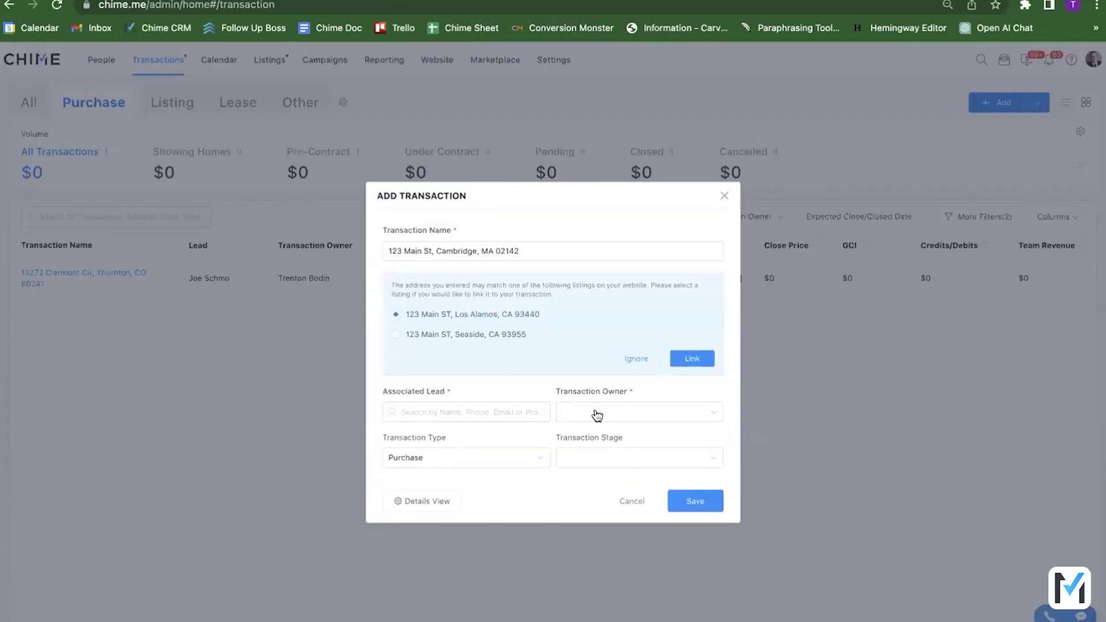
Step: Set the draft transaction's stage to Showing Homes and discard the draft without saving
click(482, 413)
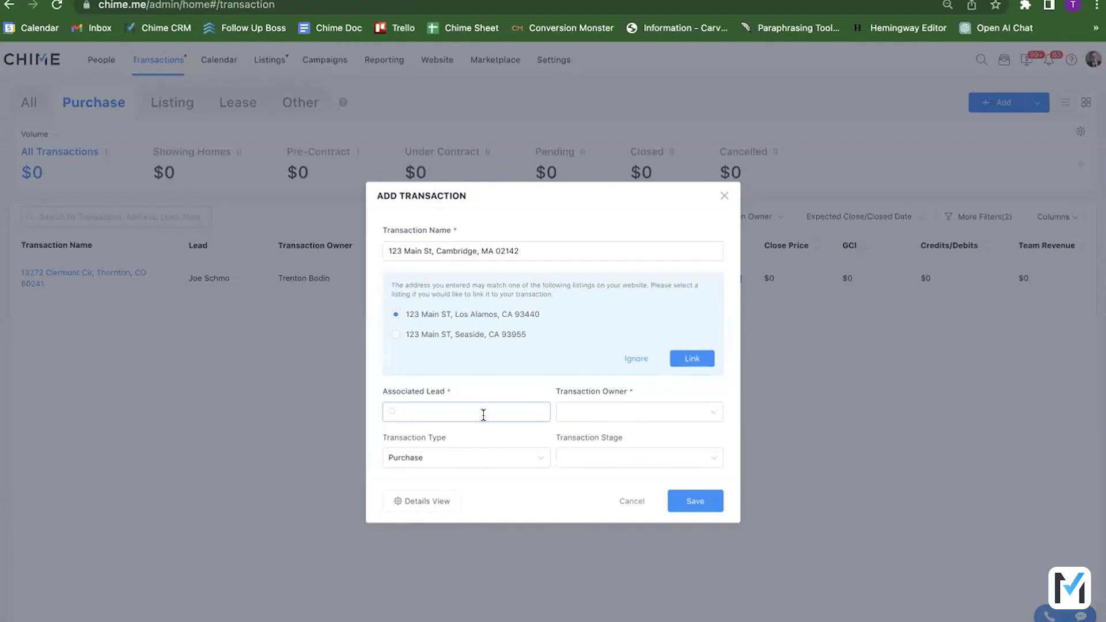
click(634, 454)
click(634, 484)
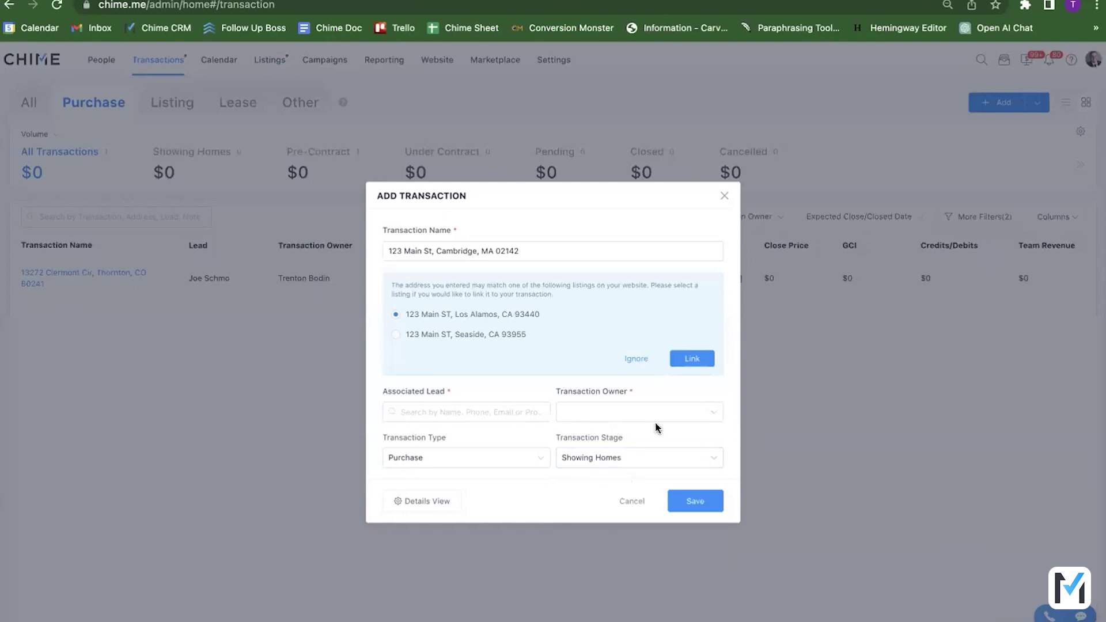
click(724, 197)
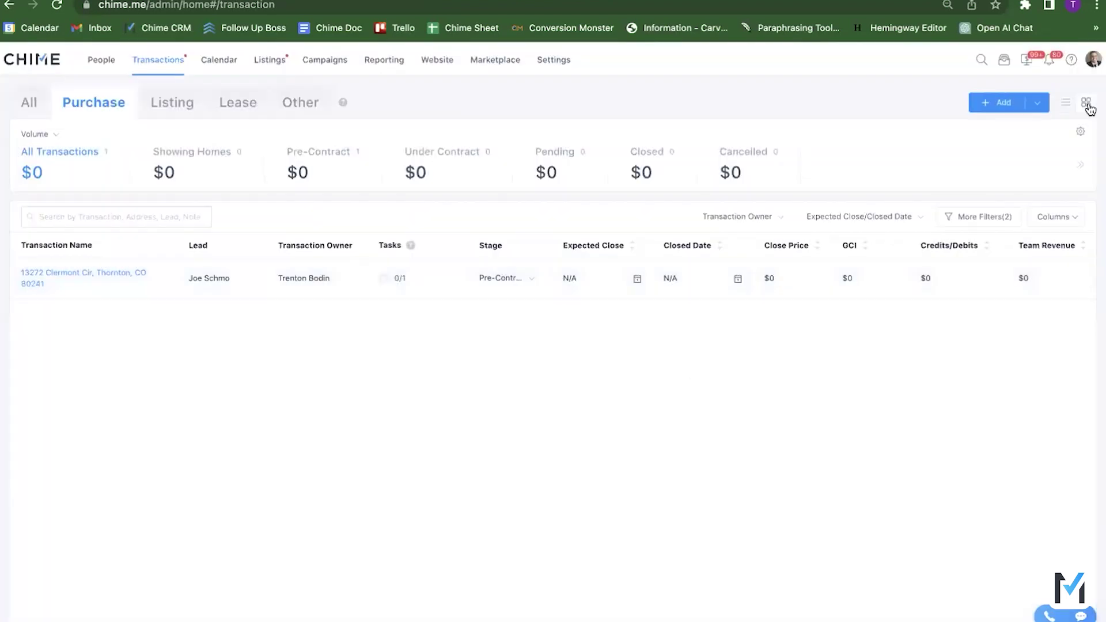
Step: Show the purchase transactions as a stage board and move the Pre-Contract transaction's card to Showing Homes
click(1090, 109)
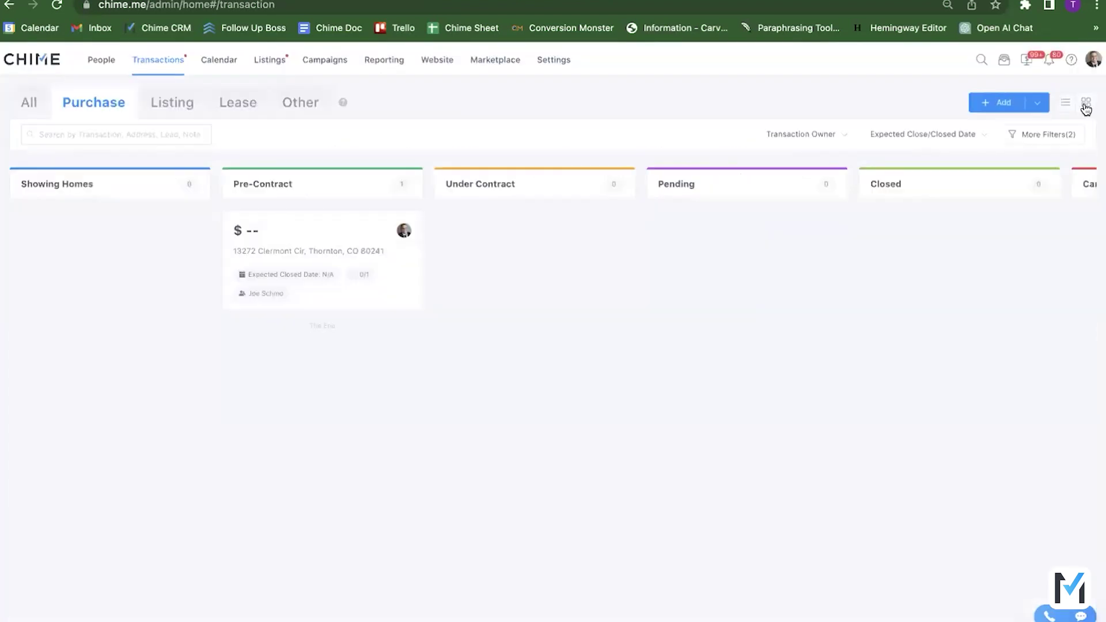
click(1065, 106)
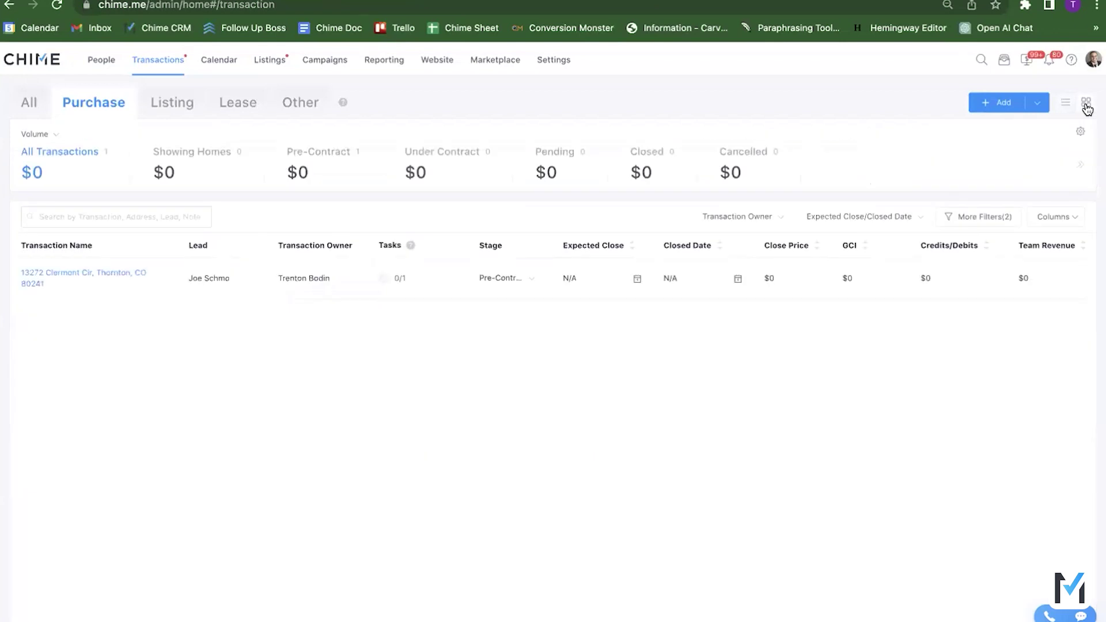
click(1086, 107)
drag(511, 232, 516, 234)
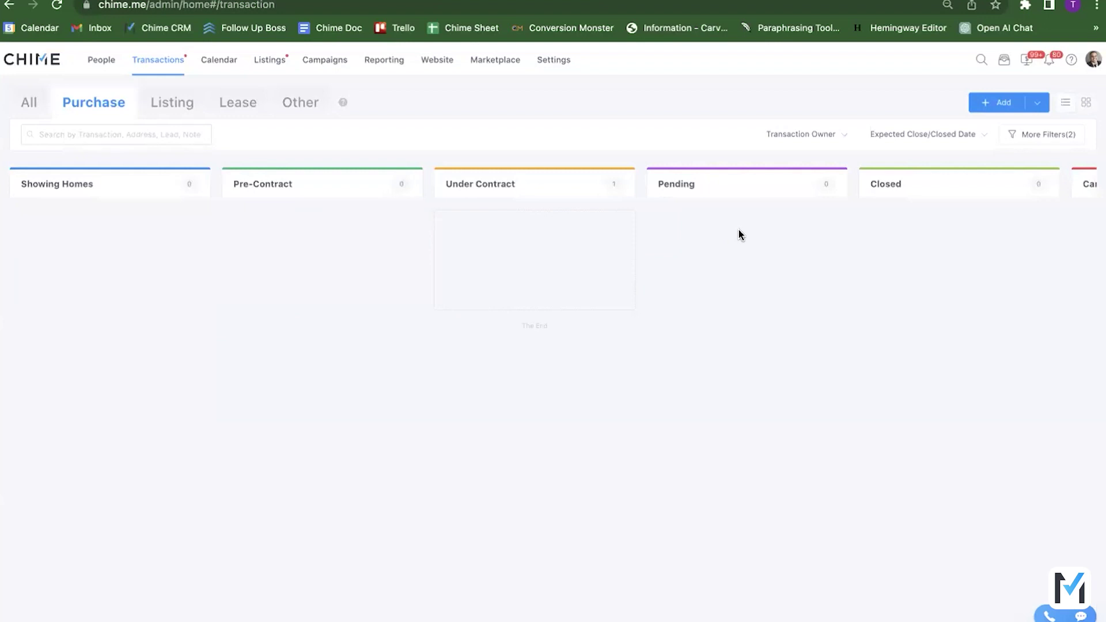
drag(498, 232, 130, 234)
drag(748, 239, 105, 215)
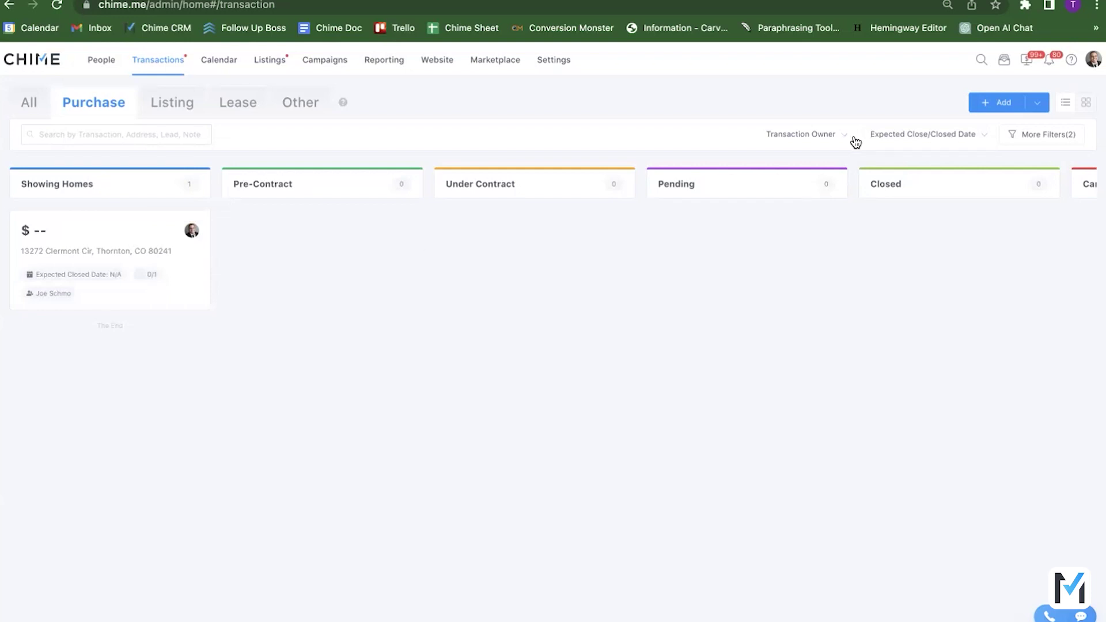
Step: Return to the list view and review the transaction's stage options and the available data columns
click(1066, 104)
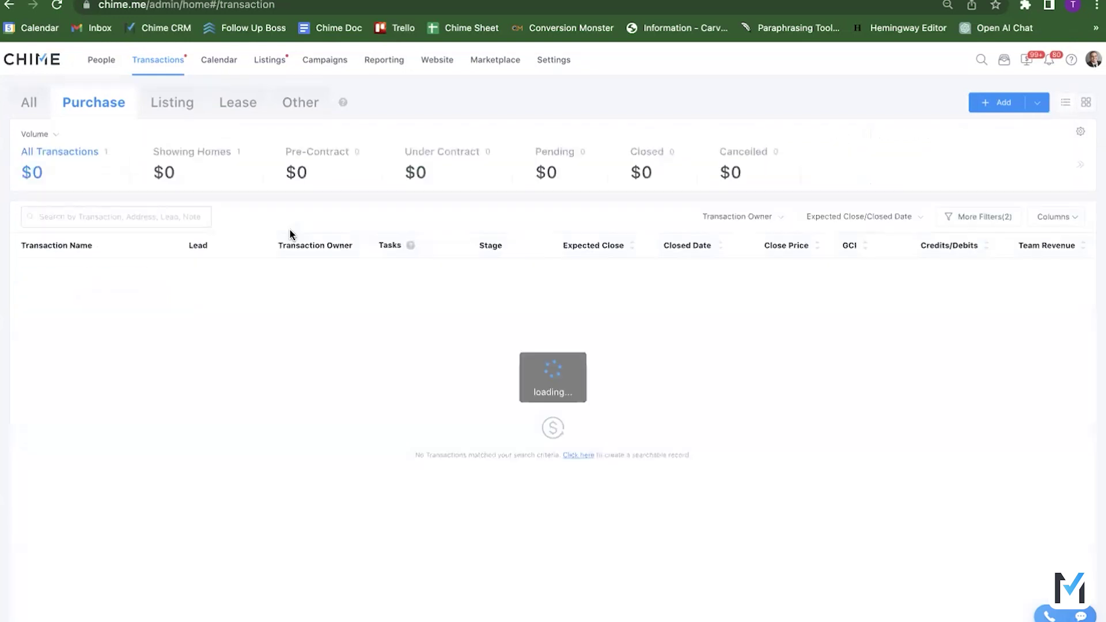
click(520, 282)
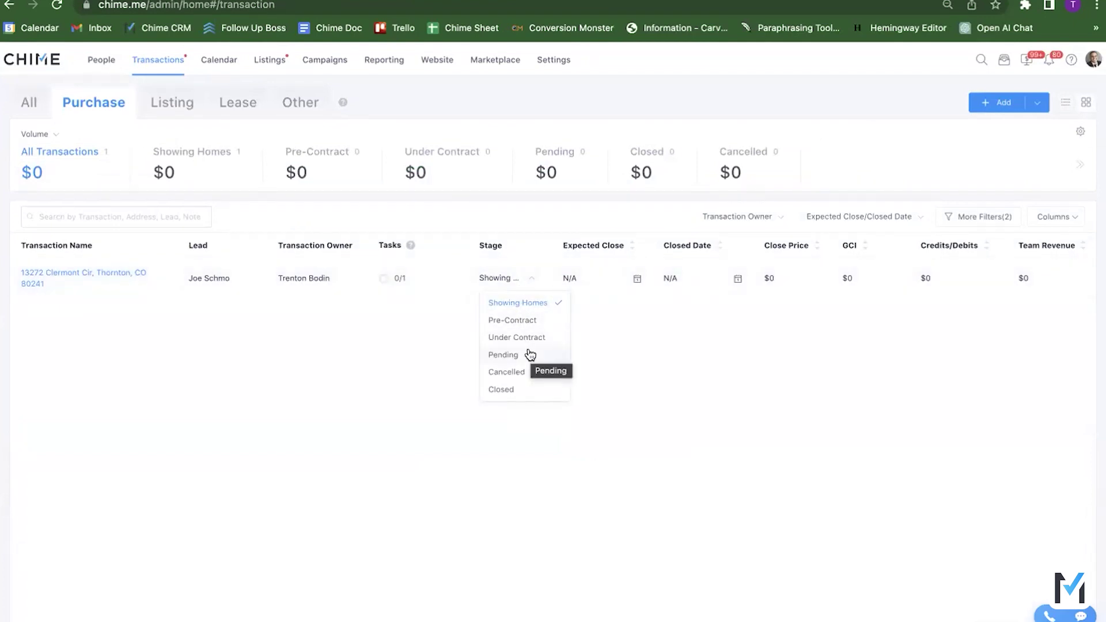
click(730, 366)
scroll(777, 276, right, 6)
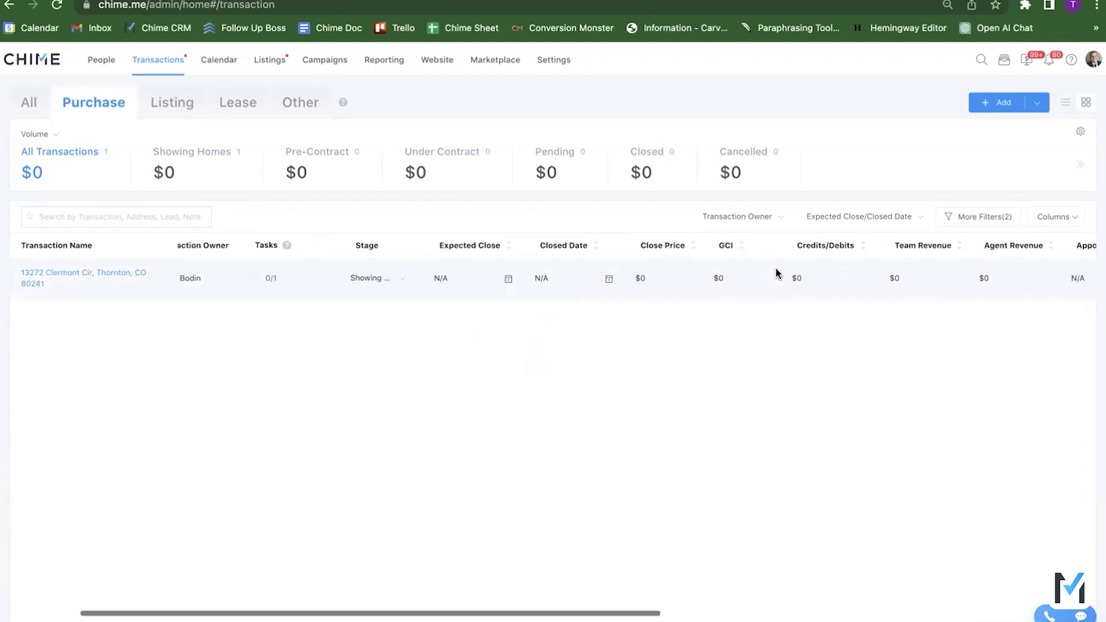
scroll(776, 274, right, 5)
scroll(922, 242, left, 8)
Step: Hide the Offer Date, Agreement Signed Date, Appointment Date, Agent Revenue and Team Revenue columns in the purchase list
click(1051, 219)
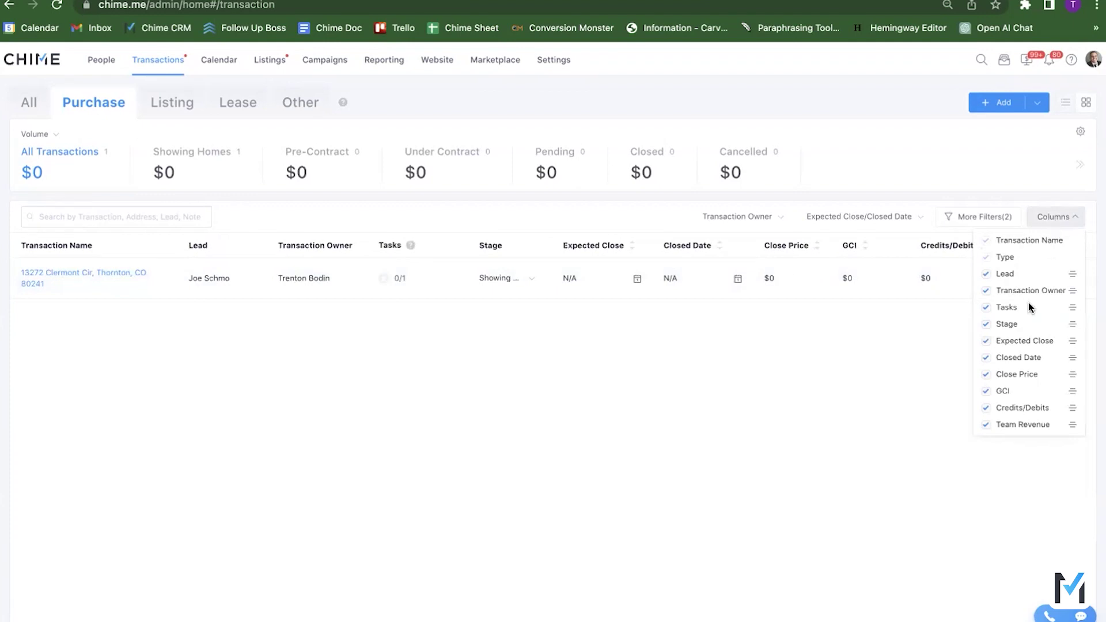
scroll(1027, 347, down, 3)
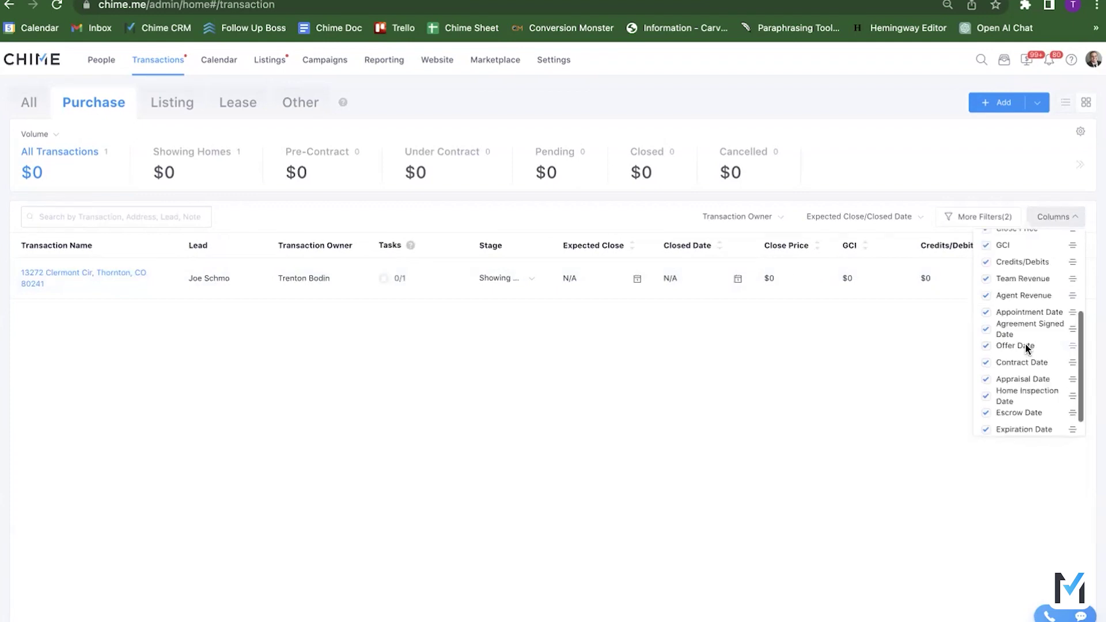
scroll(1028, 347, down, 1)
scroll(848, 320, right, 5)
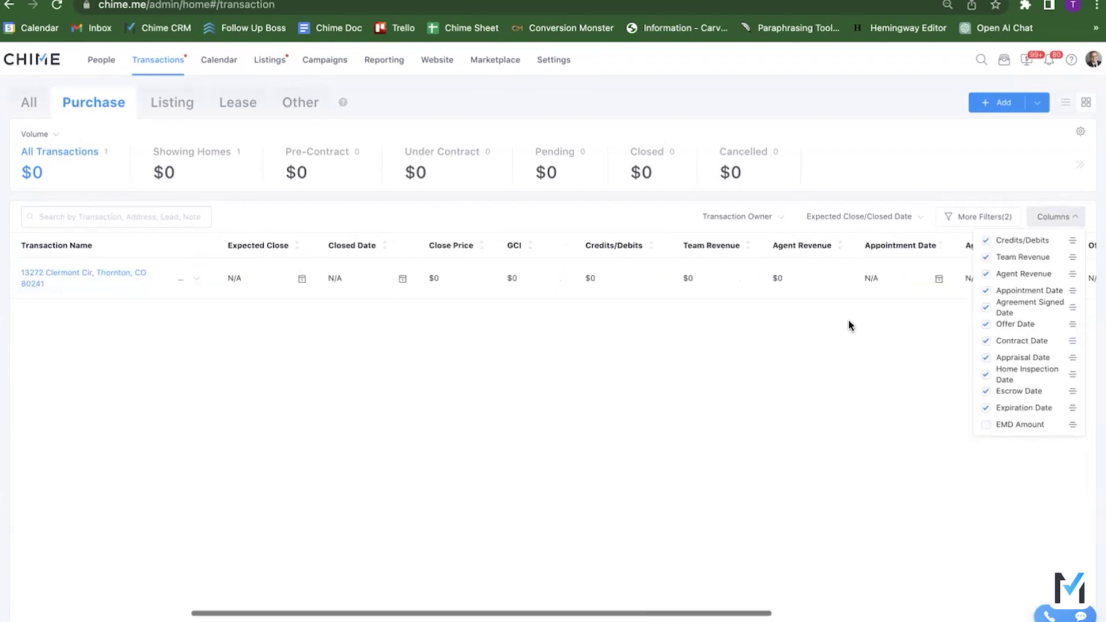
click(986, 324)
click(985, 307)
click(985, 291)
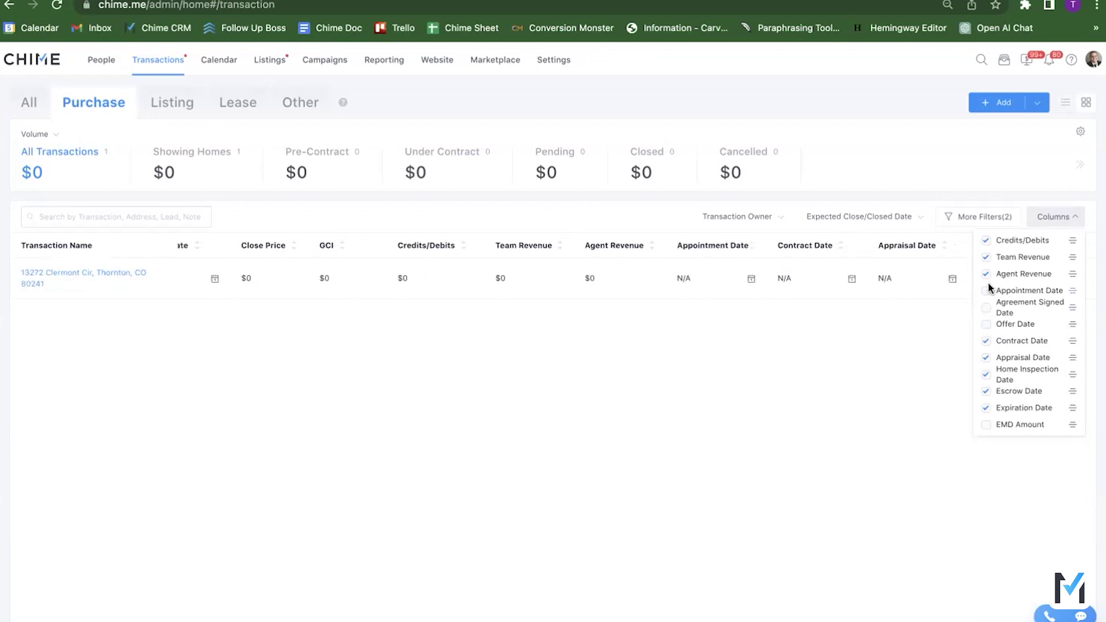
click(985, 273)
click(985, 257)
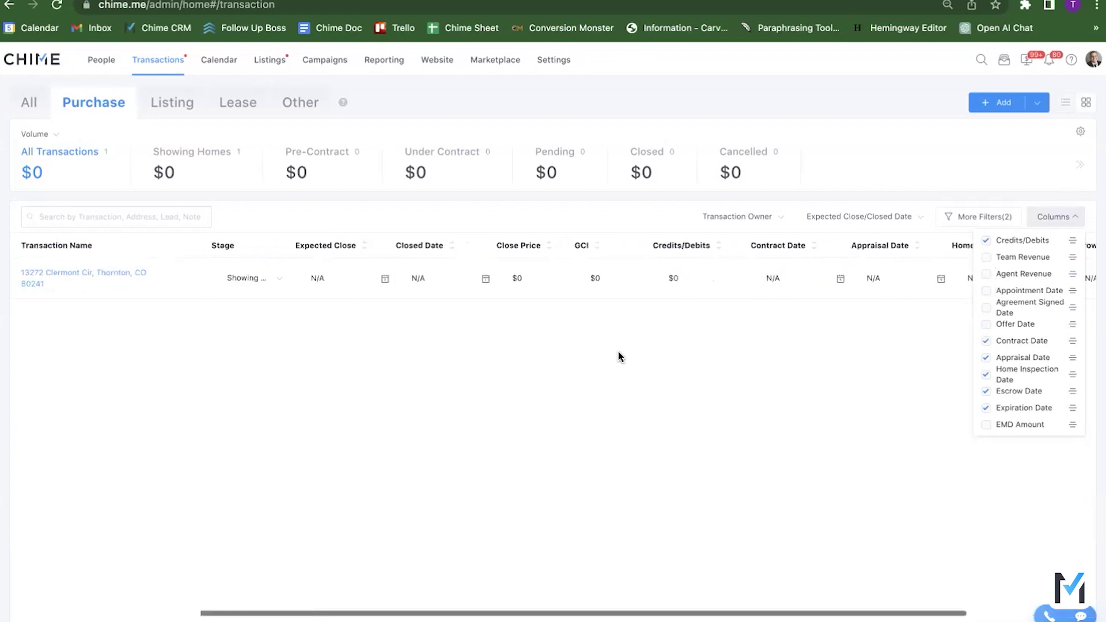
scroll(620, 356, left, 3)
scroll(620, 356, right, 10)
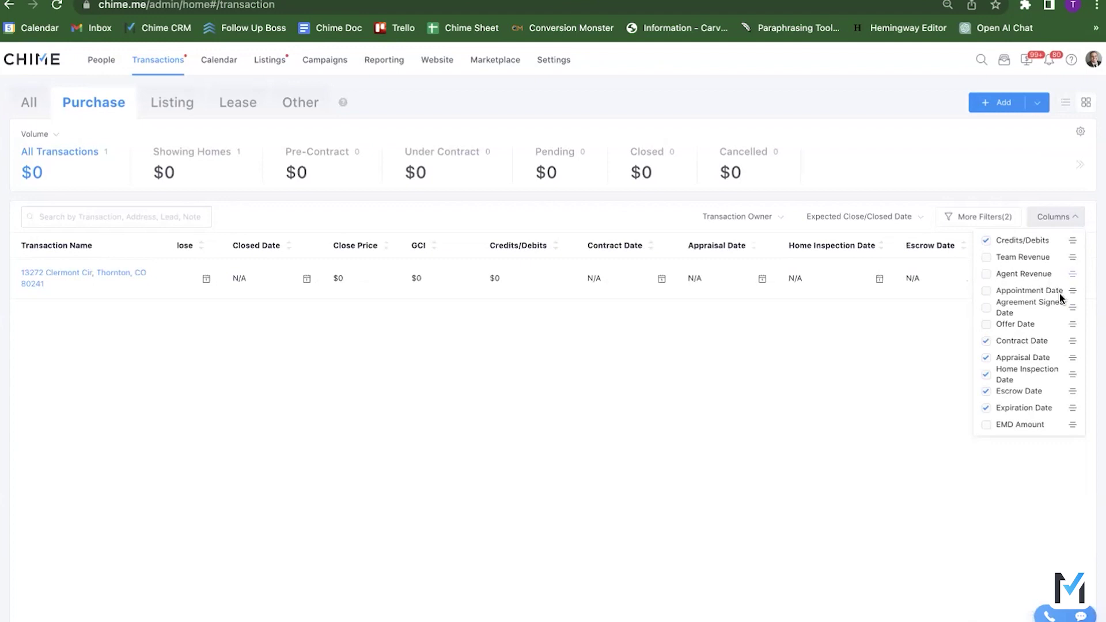
Step: Reorder the purchase list's columns so that Contract Date comes directly before Lead
scroll(1060, 297, up, 3)
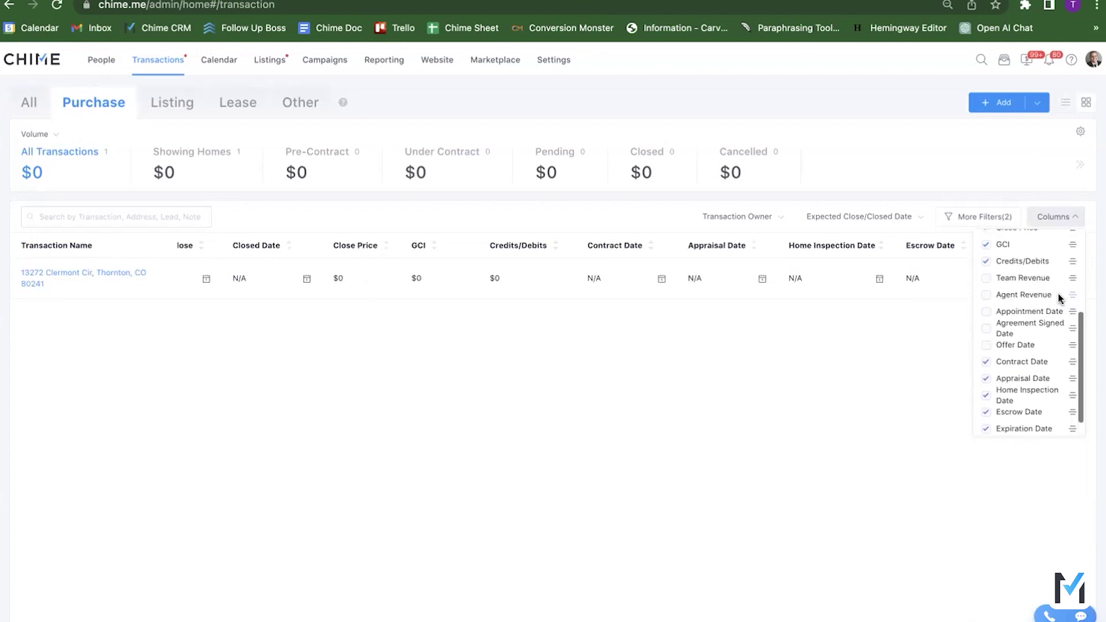
drag(1072, 389, 1067, 259)
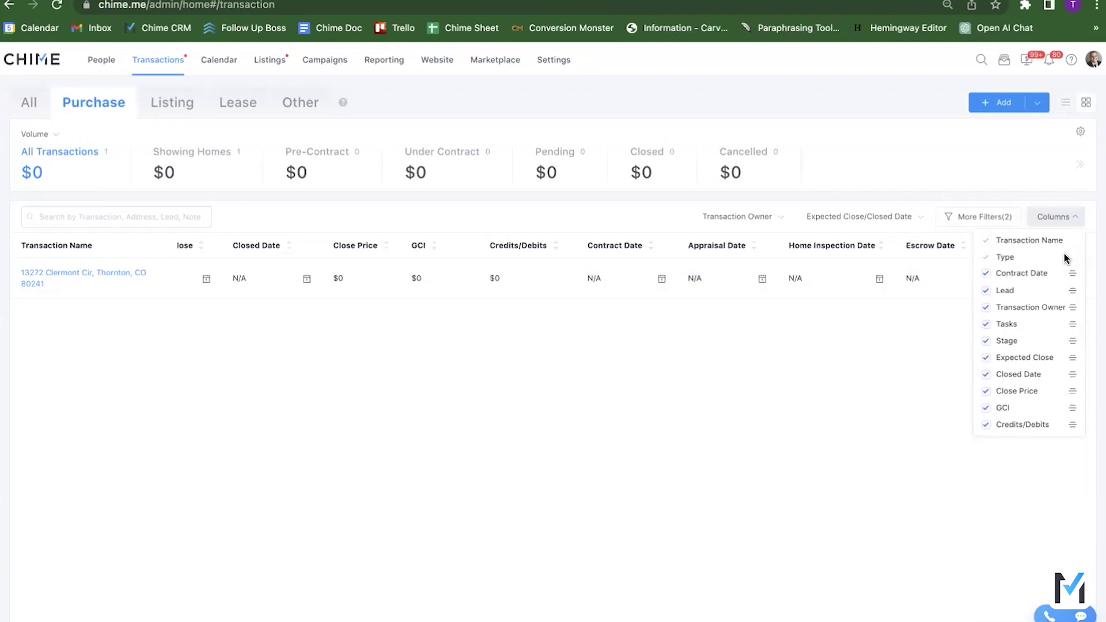
scroll(311, 305, left, 5)
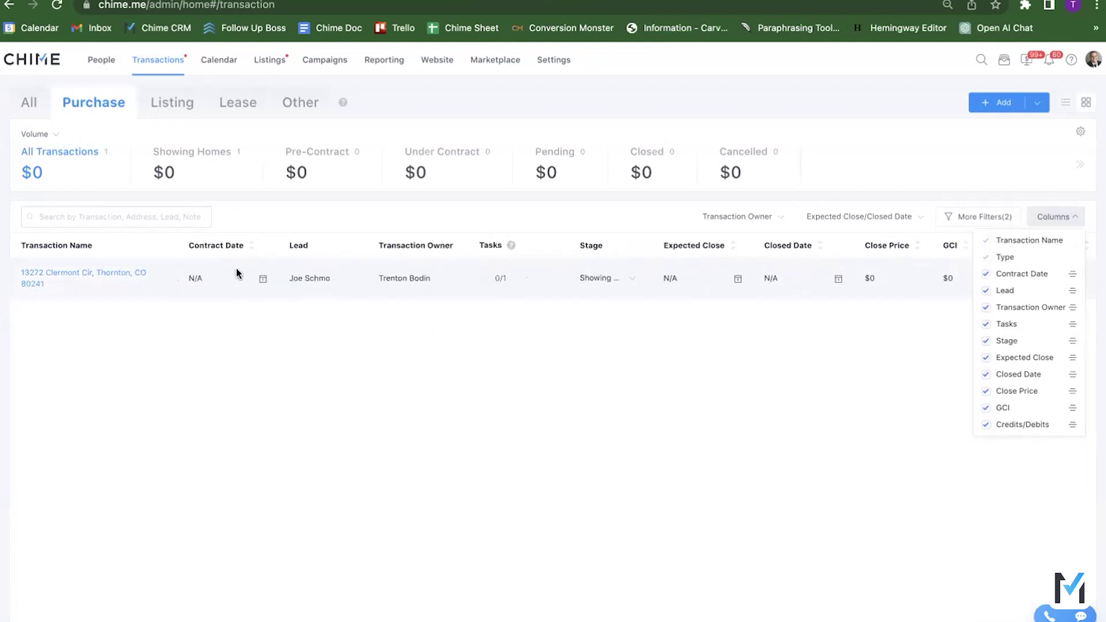
Step: Examine the transaction's card details in the board view, and return to the list view to check its date columns
click(1085, 112)
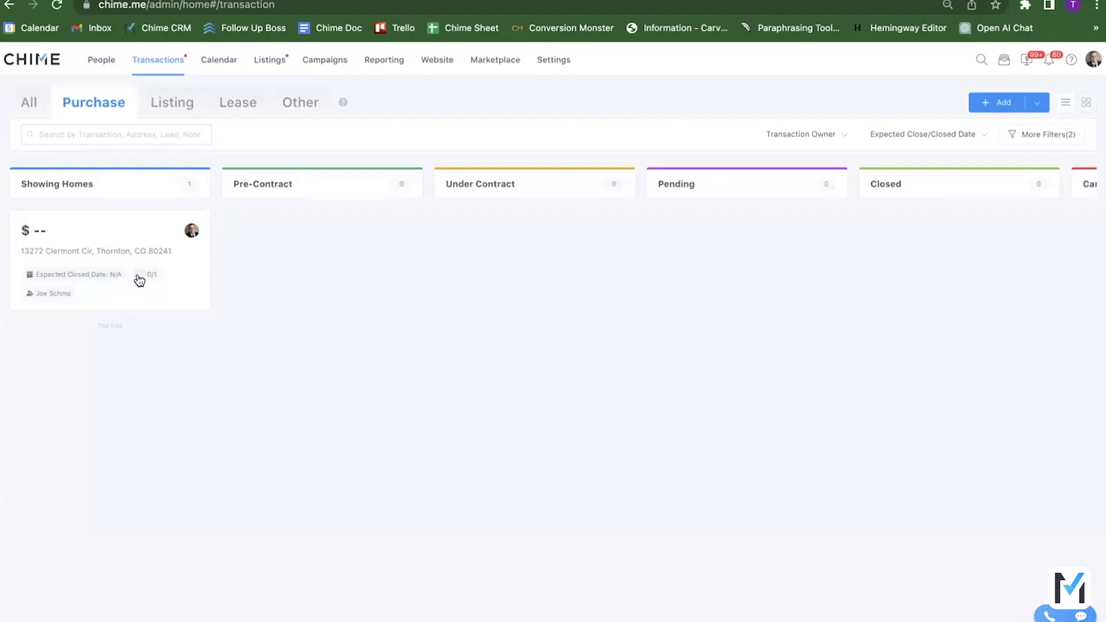
mouse_move(139, 281)
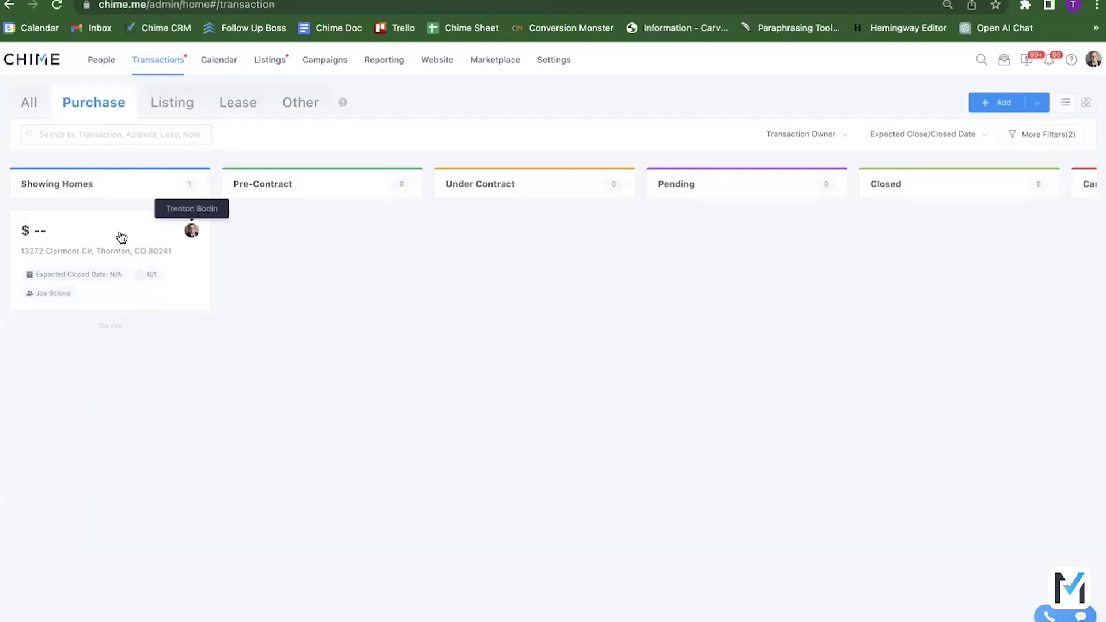
click(1066, 102)
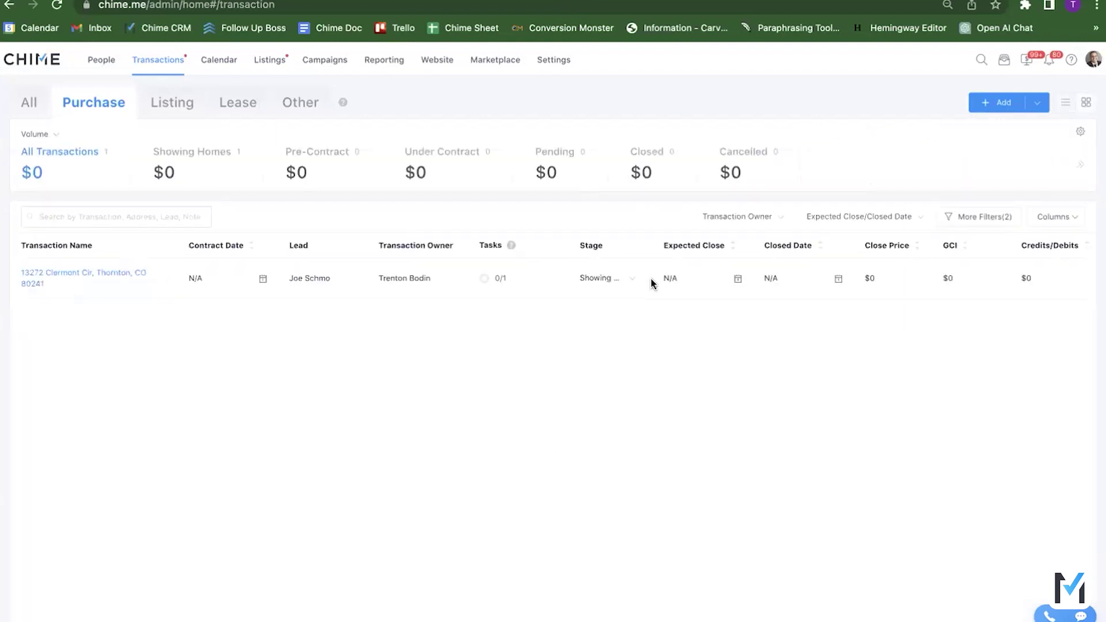
scroll(659, 286, right, 7)
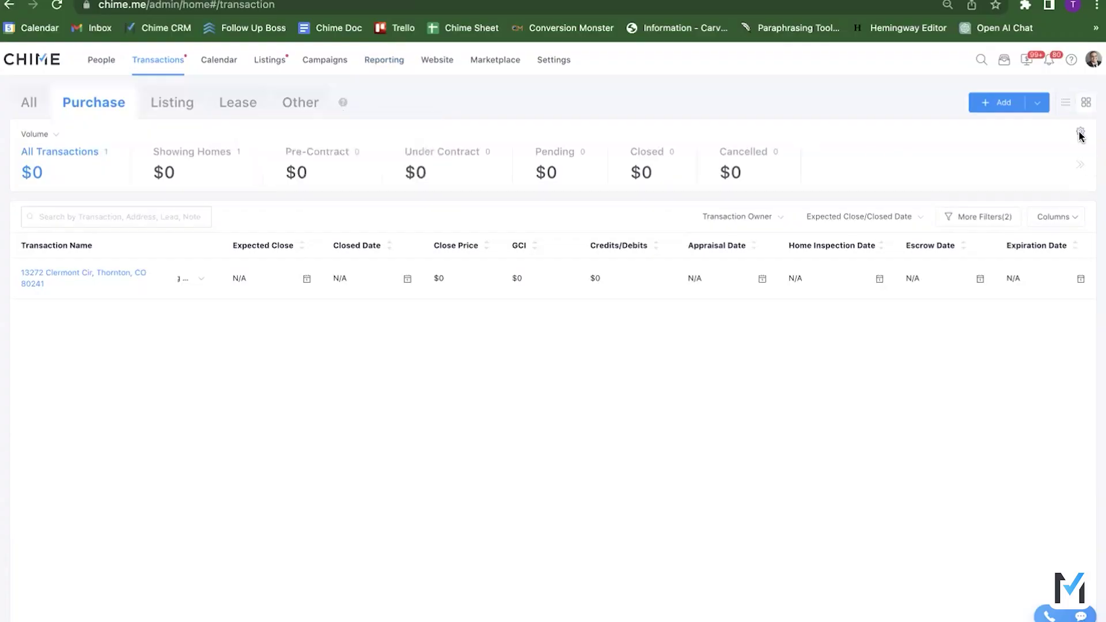
Step: Add a "Listing Contracts" stage to the purchase stage settings and place it directly after Showing Homes
click(1080, 134)
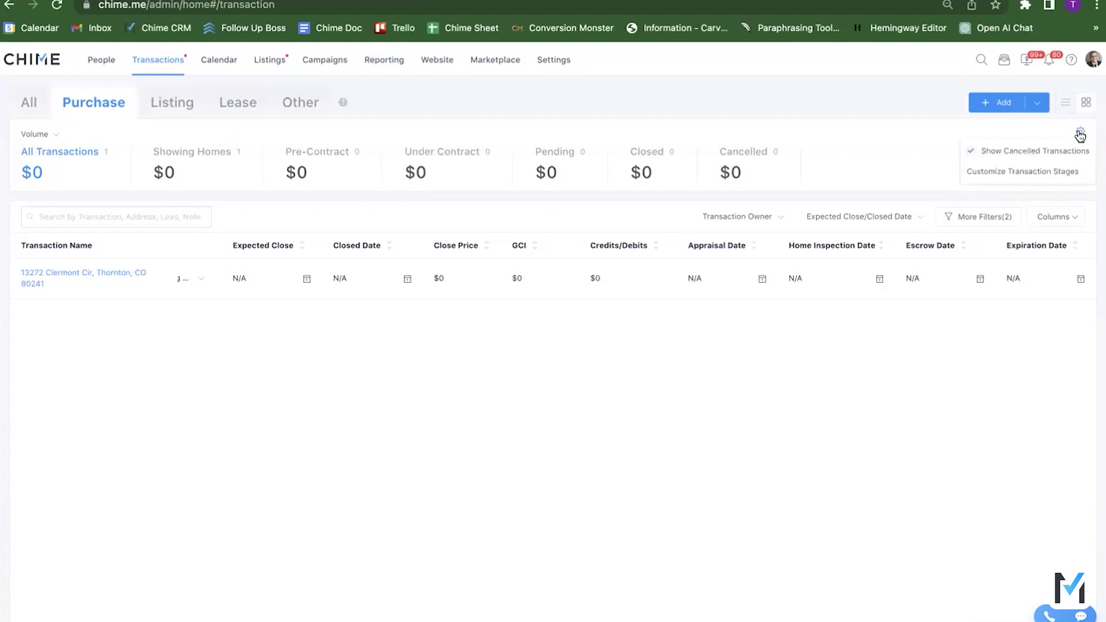
click(1050, 171)
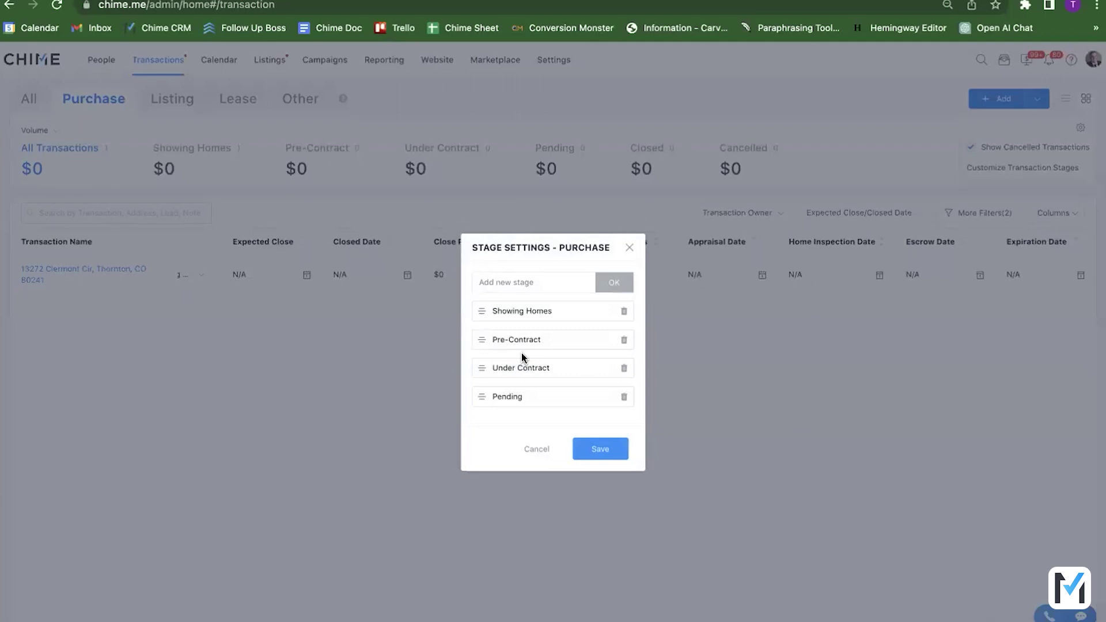
click(516, 281)
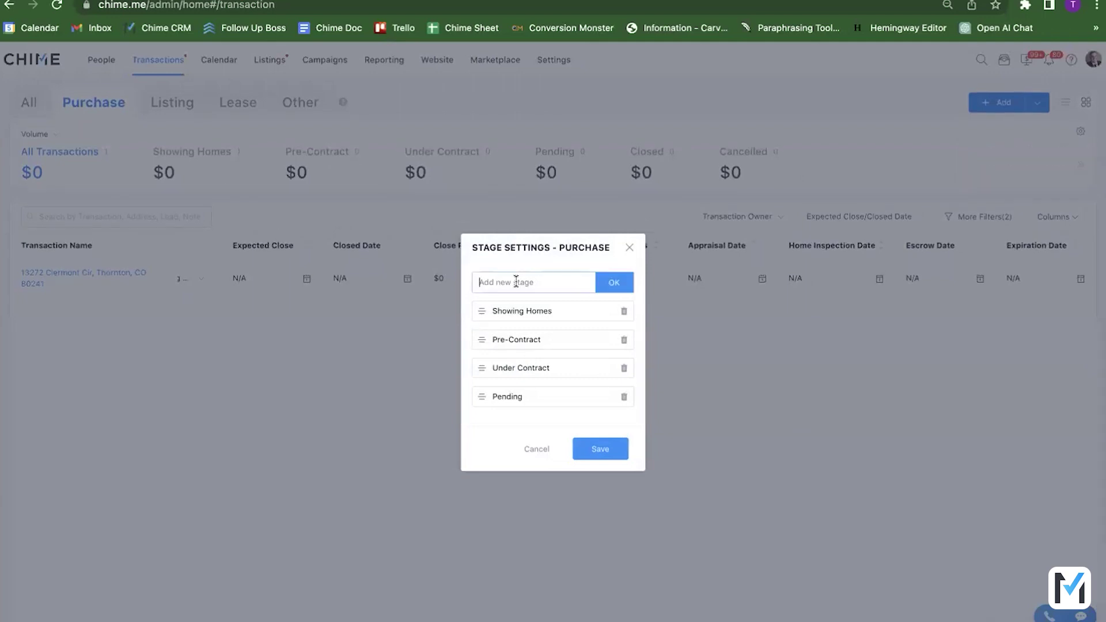
text(Listing Contracts)
click(614, 282)
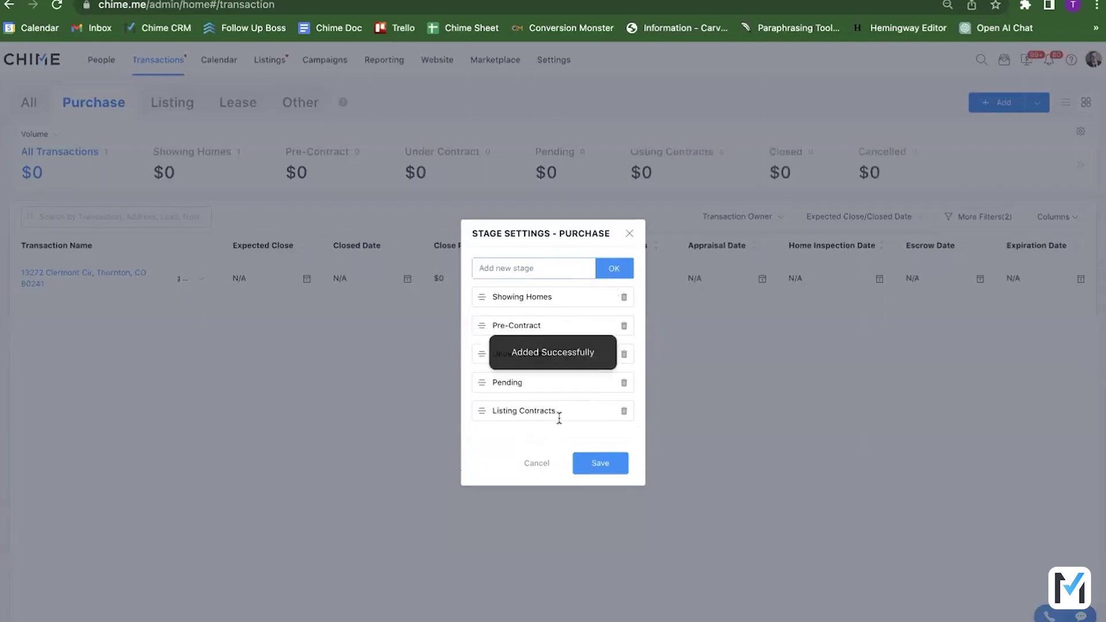
drag(483, 413, 478, 315)
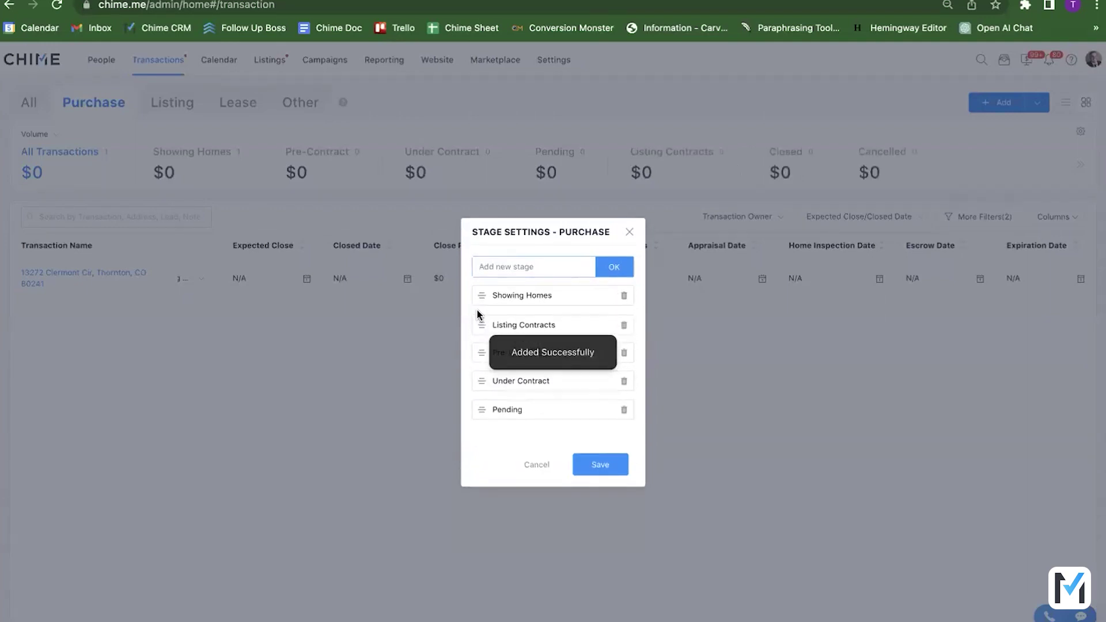
Step: Add an "Open House" stage to the purchase stages and place it first, before Showing Homes
click(514, 269)
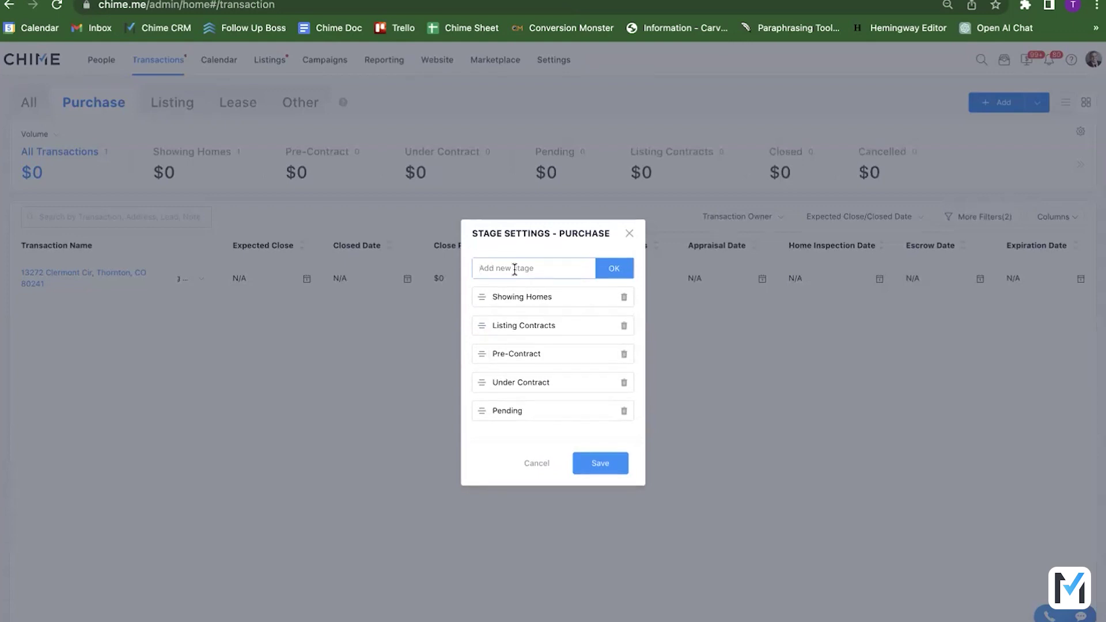
text(Open House)
click(626, 274)
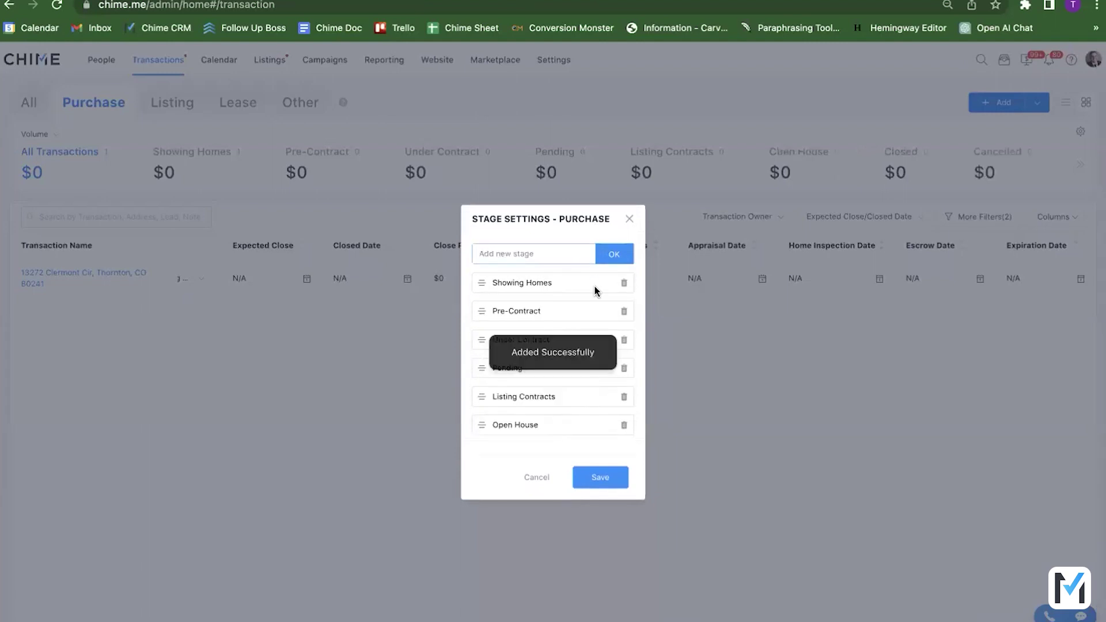
drag(479, 433, 480, 291)
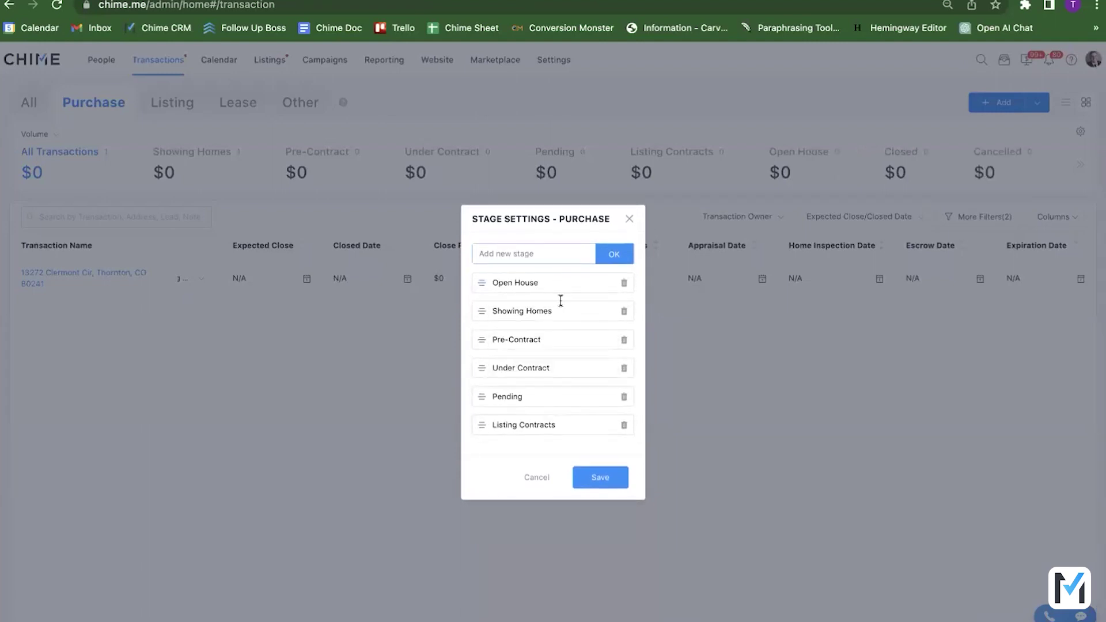
Step: Delete the Open House and Listing Contracts stages from the purchase stage settings
click(623, 283)
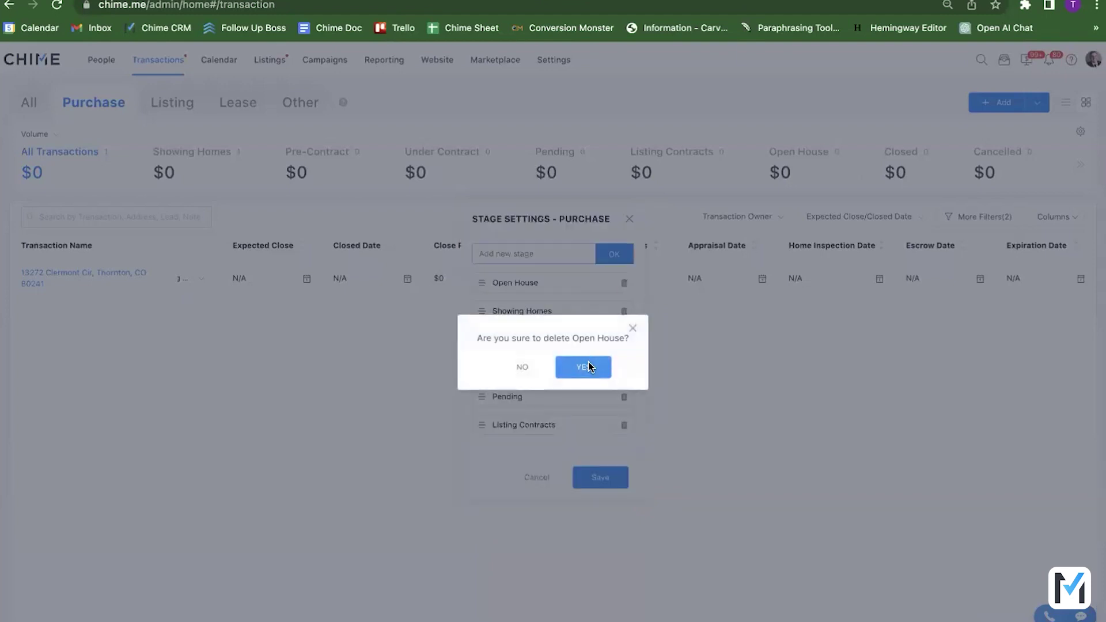
click(589, 367)
click(611, 479)
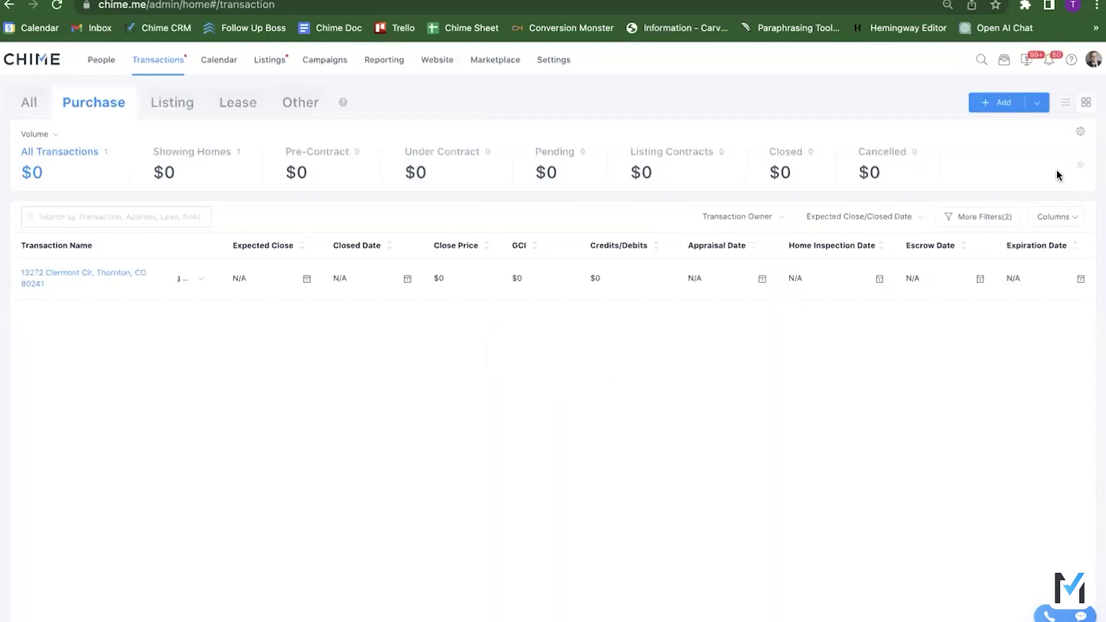
click(1081, 132)
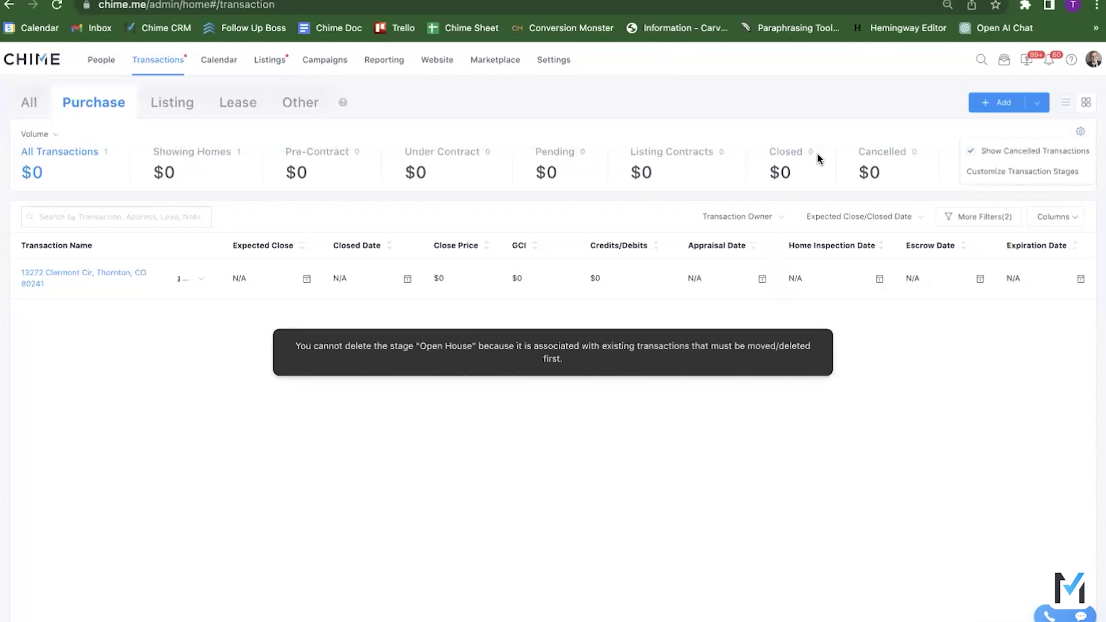
click(989, 173)
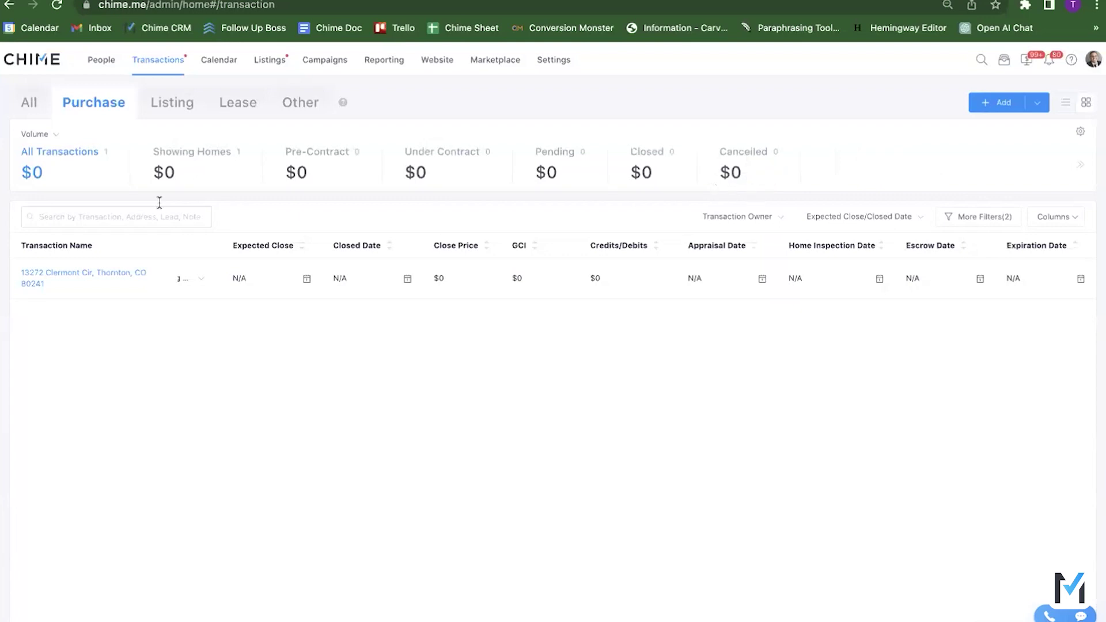
Step: Open the purchase transaction's details, advance it through Under Contract and Pending, and set its stage back to Showing Homes
click(42, 271)
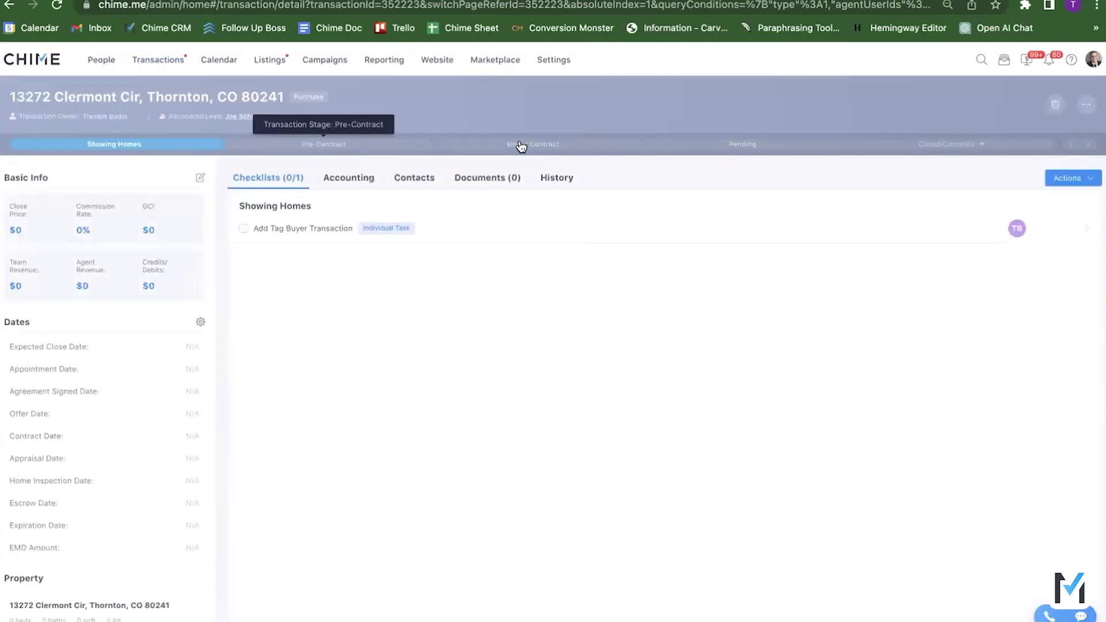
click(520, 143)
click(690, 144)
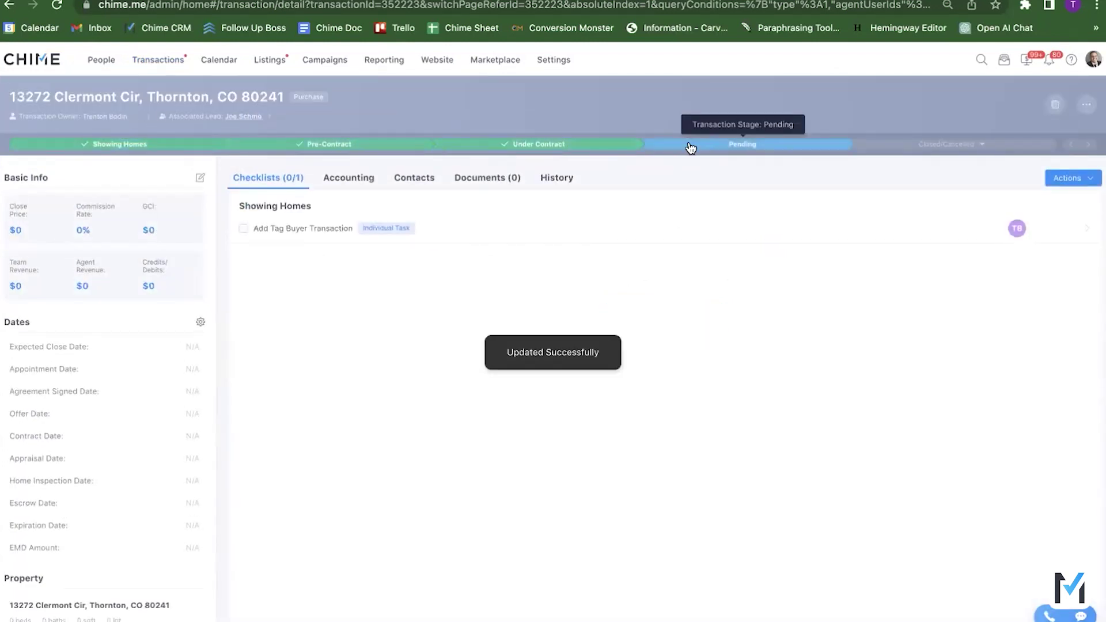
click(182, 151)
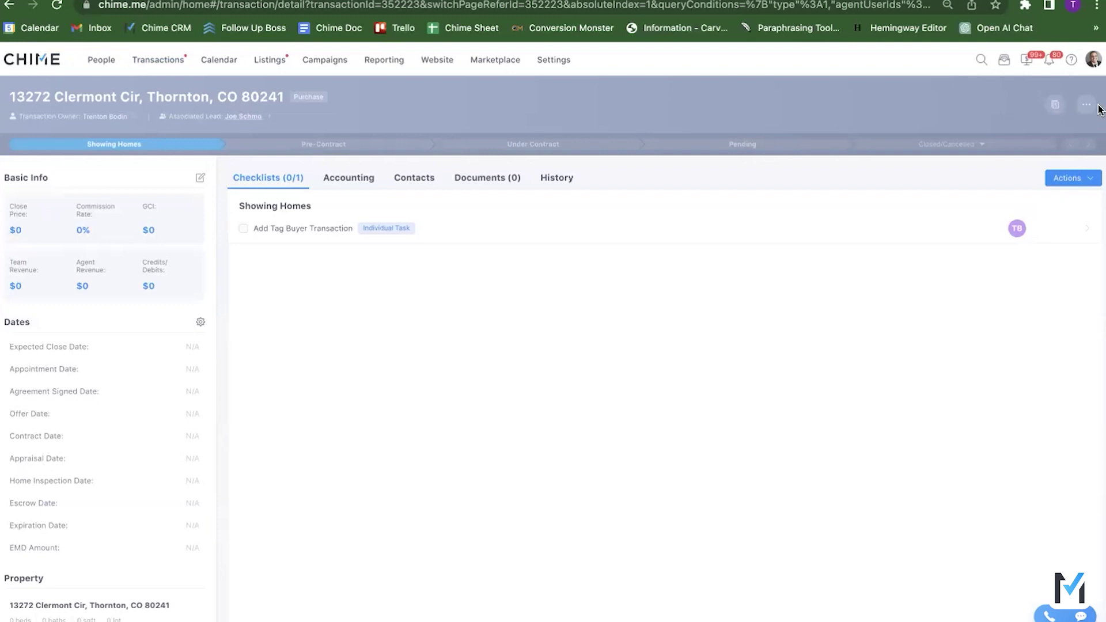
Step: Check the transaction's additional options and review its editable basic info, dates and property fields, closing the form without changes
mouse_move(1093, 104)
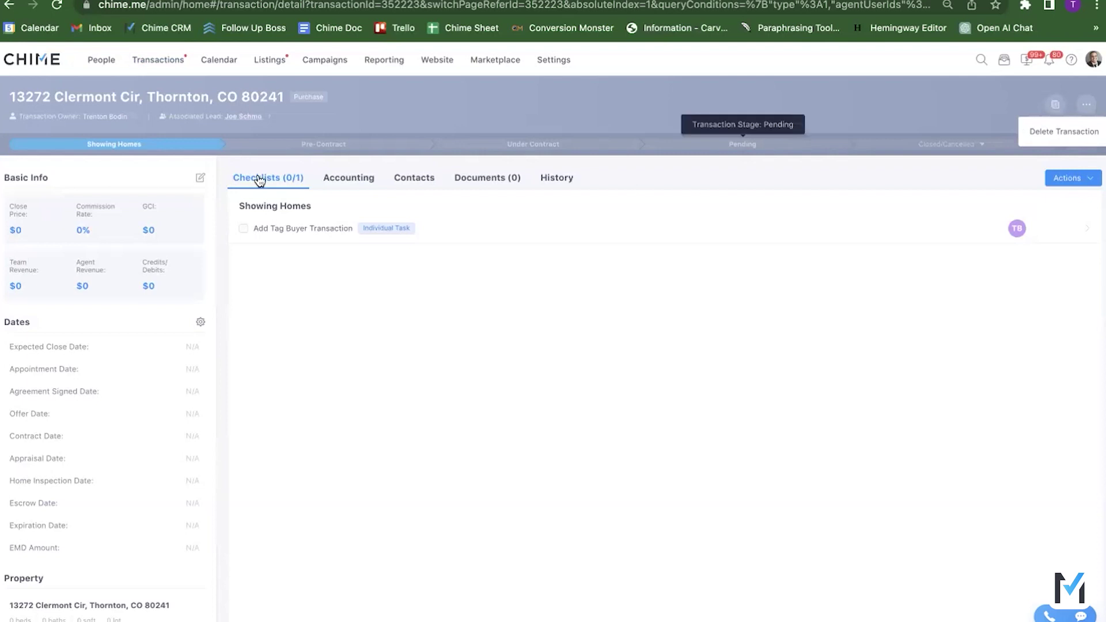
click(201, 185)
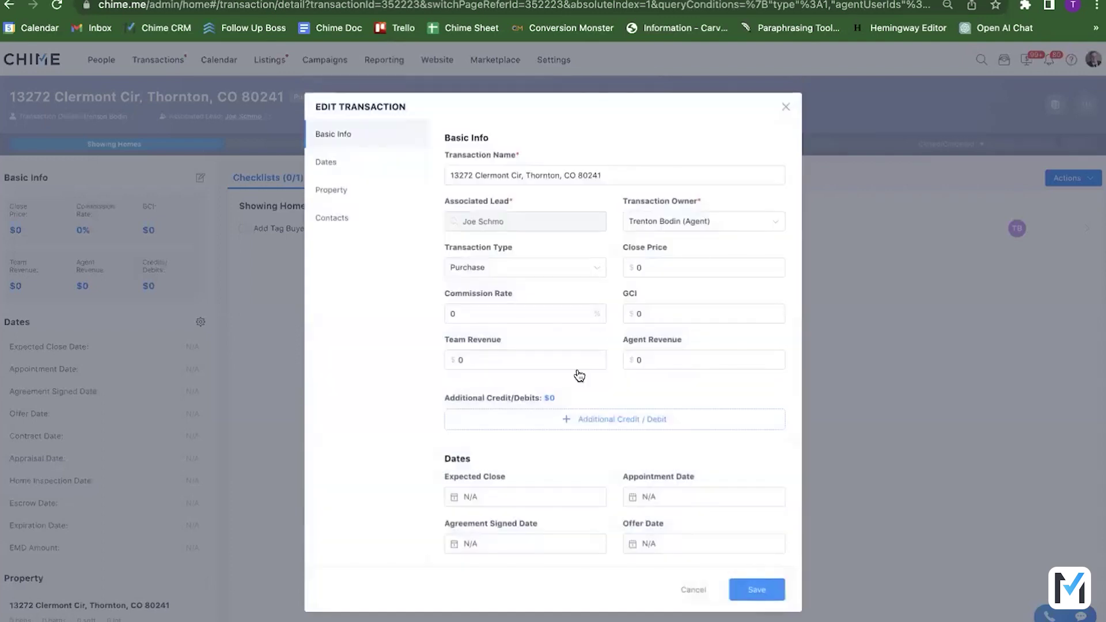
scroll(215, 280, down, 7)
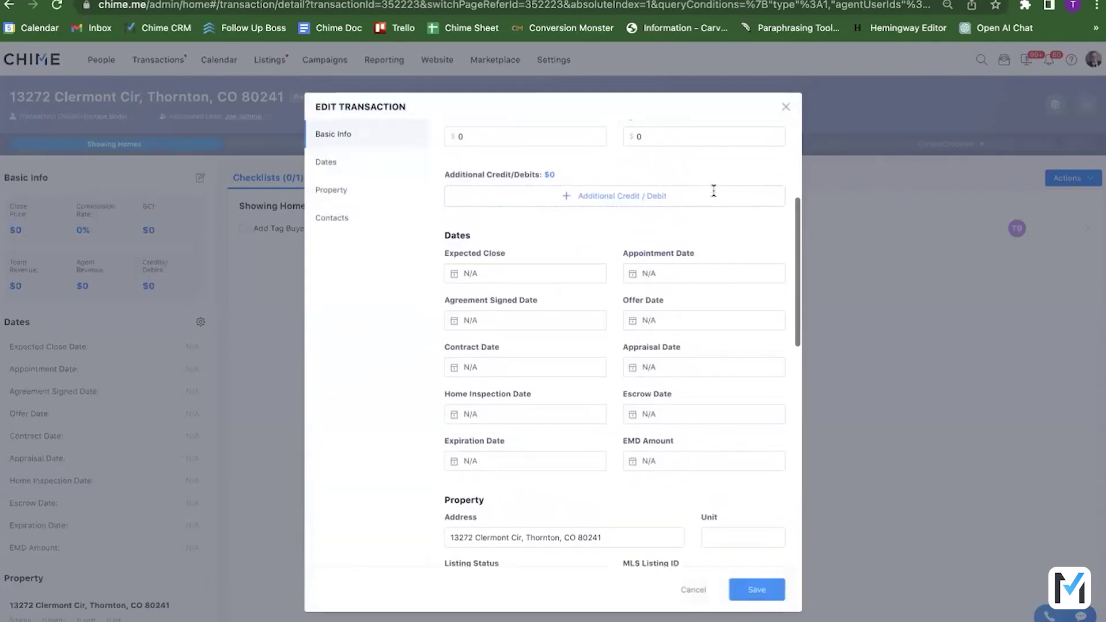
scroll(671, 255, down, 5)
scroll(723, 205, up, 12)
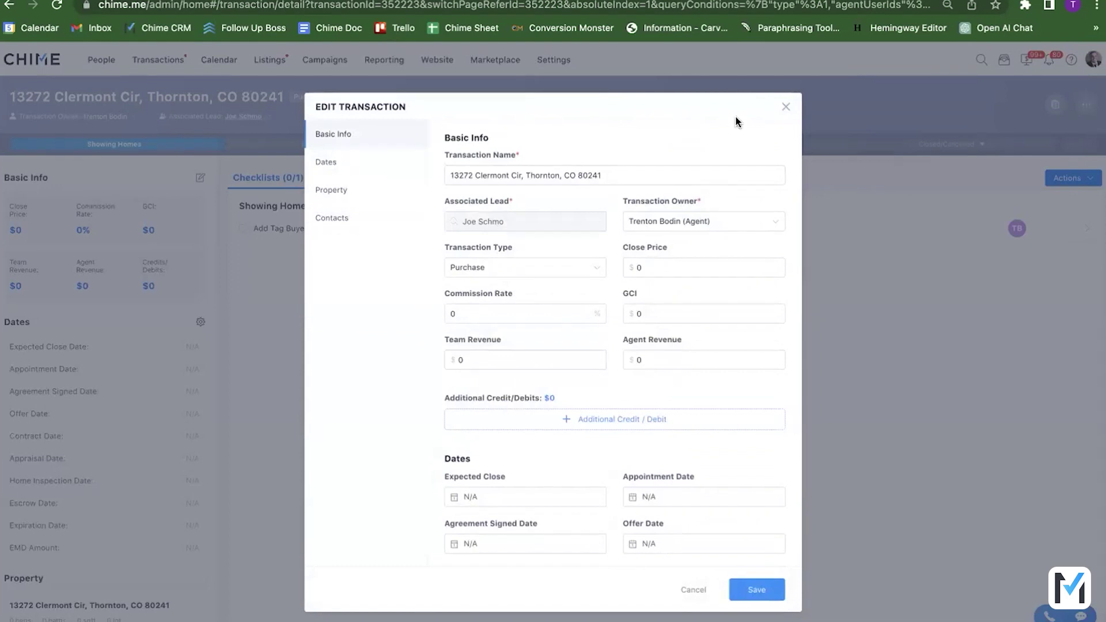
click(786, 106)
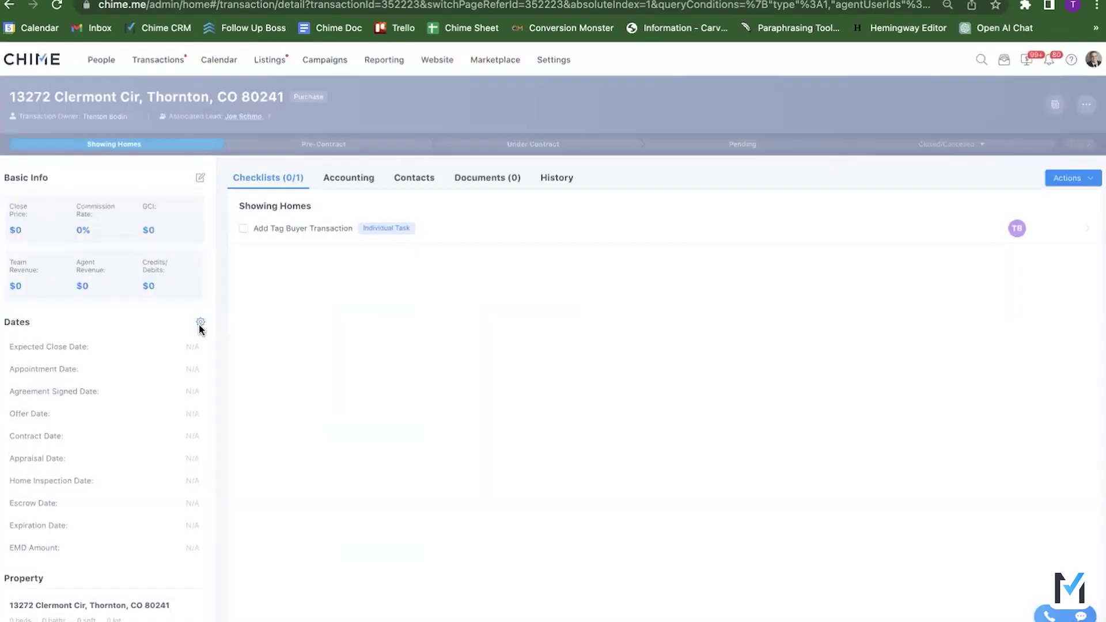
Step: Examine the transaction custom field settings and the new-field form, and return to the transaction to review its dates and property details
click(200, 322)
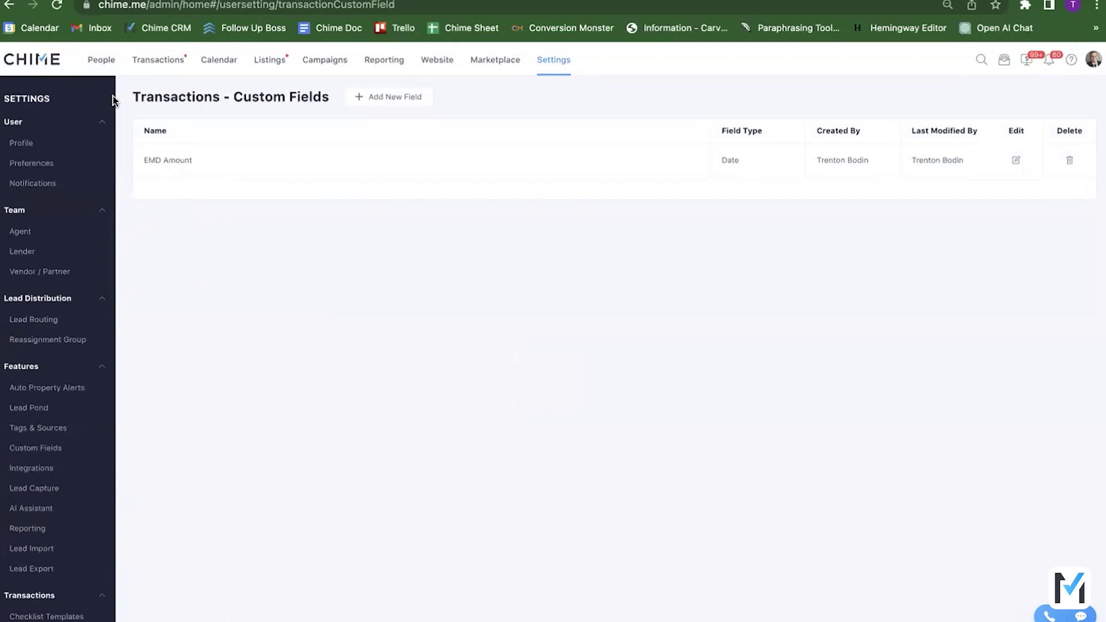
click(9, 6)
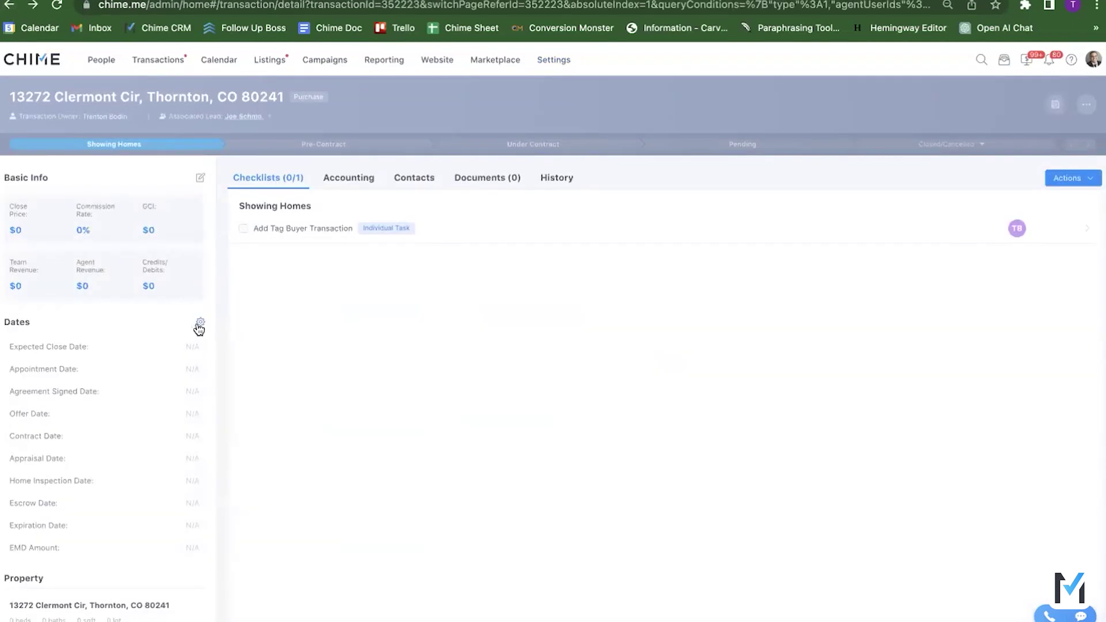
click(200, 324)
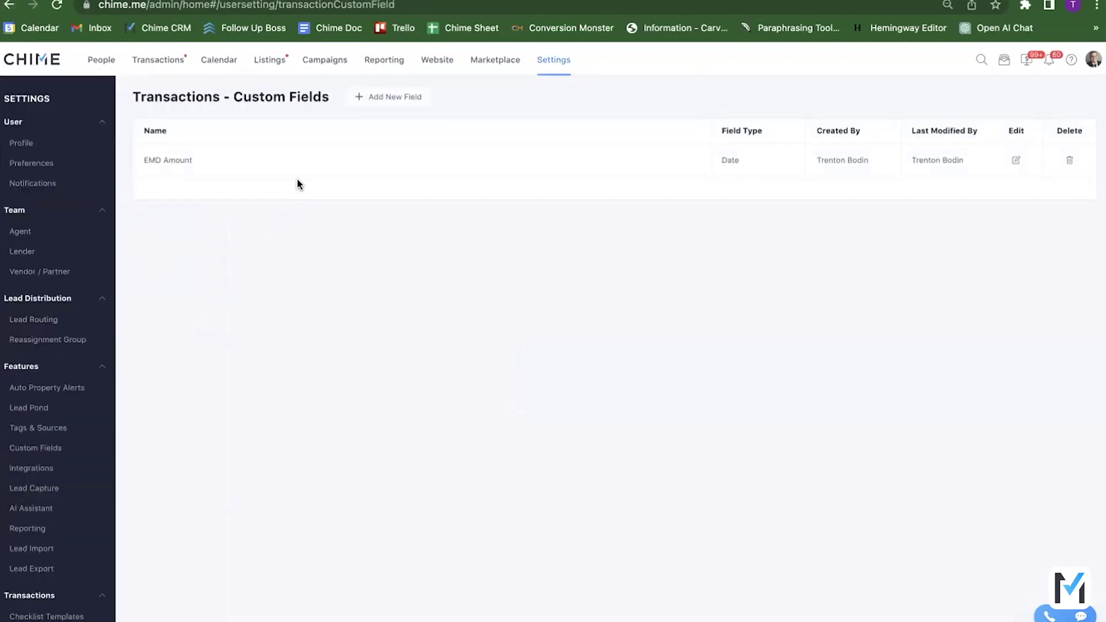
click(400, 107)
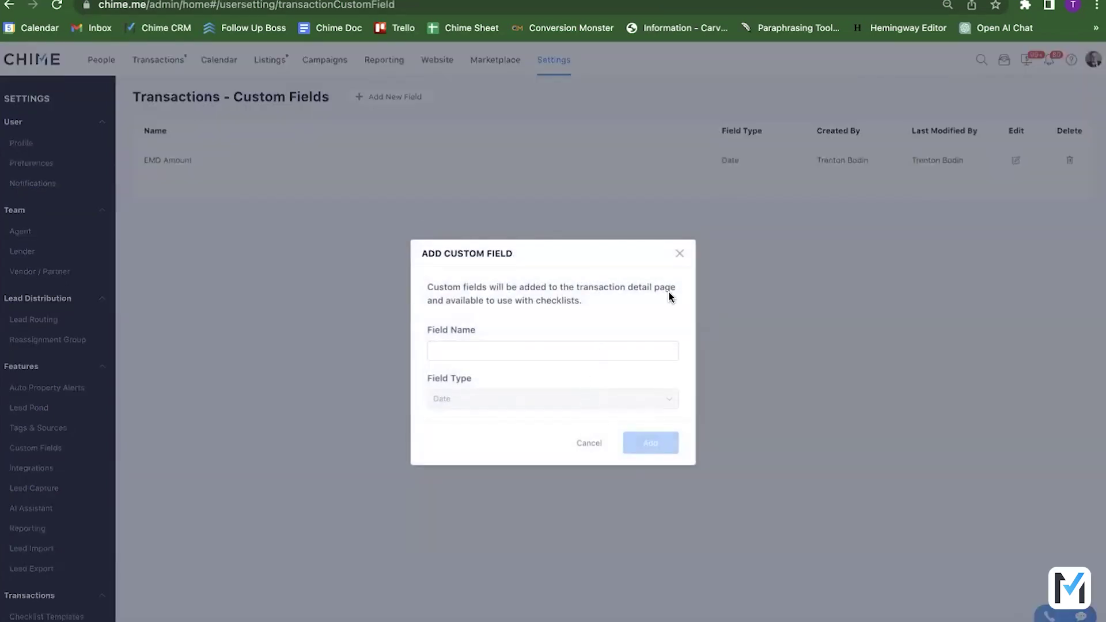
click(680, 254)
click(9, 6)
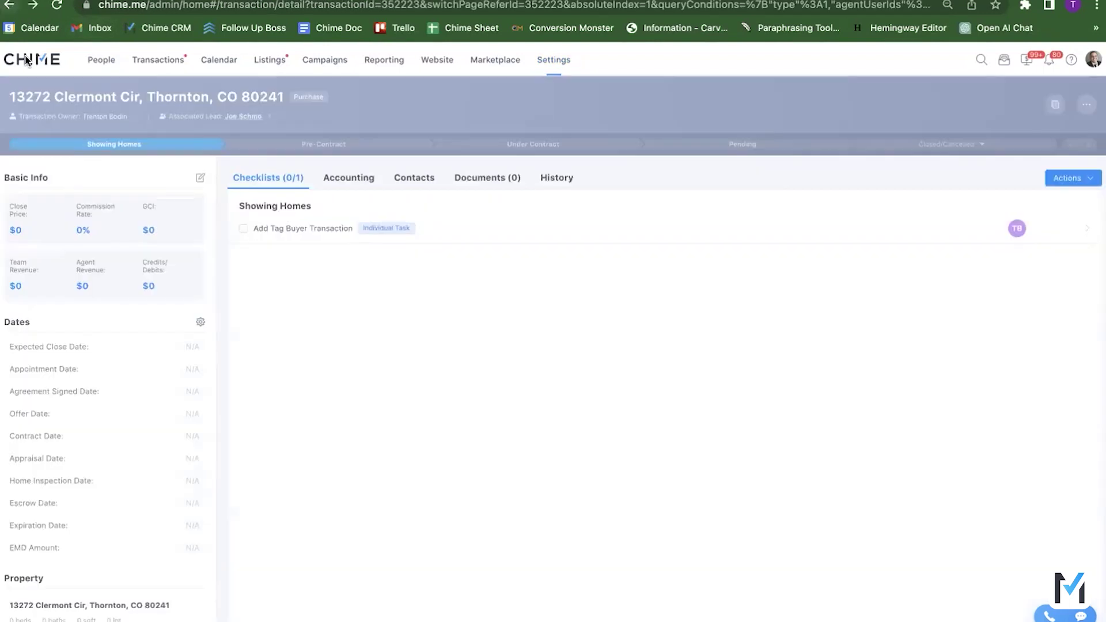
scroll(102, 426, down, 2)
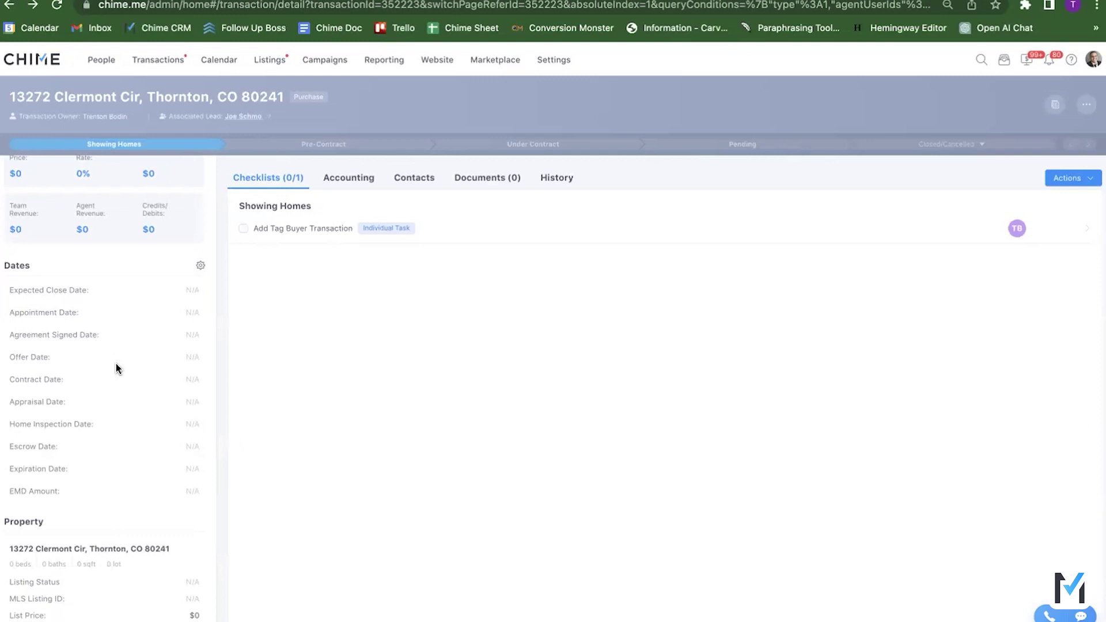
scroll(152, 440, down, 1)
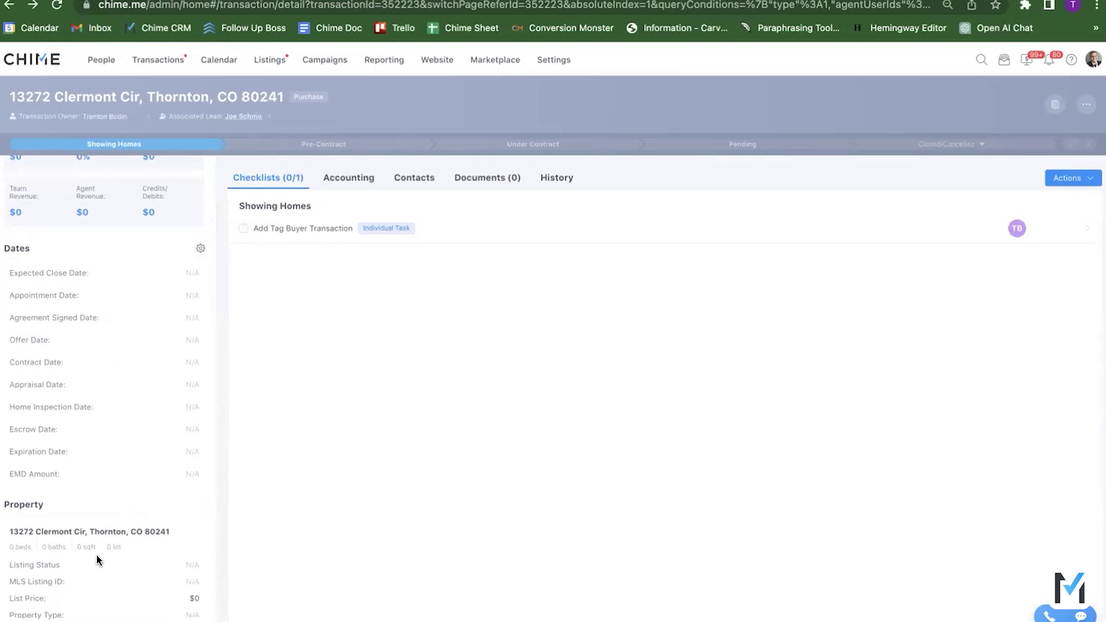
scroll(127, 513, up, 3)
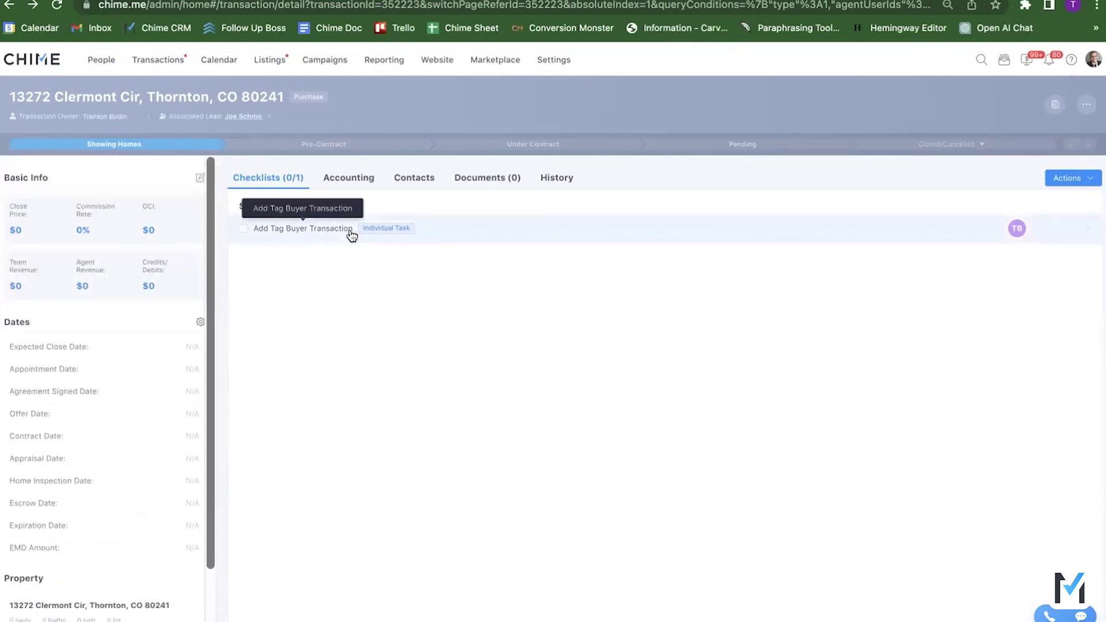
Step: Try to apply a checklist template to the transaction, and open the form for adding an individual task
click(1082, 179)
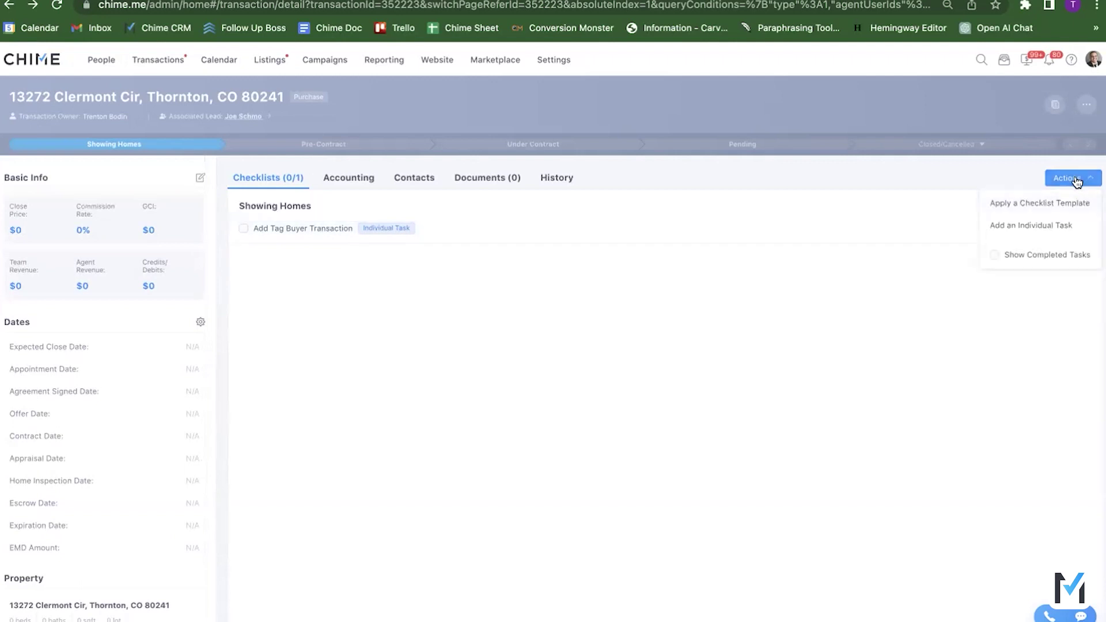
click(1057, 201)
click(1064, 178)
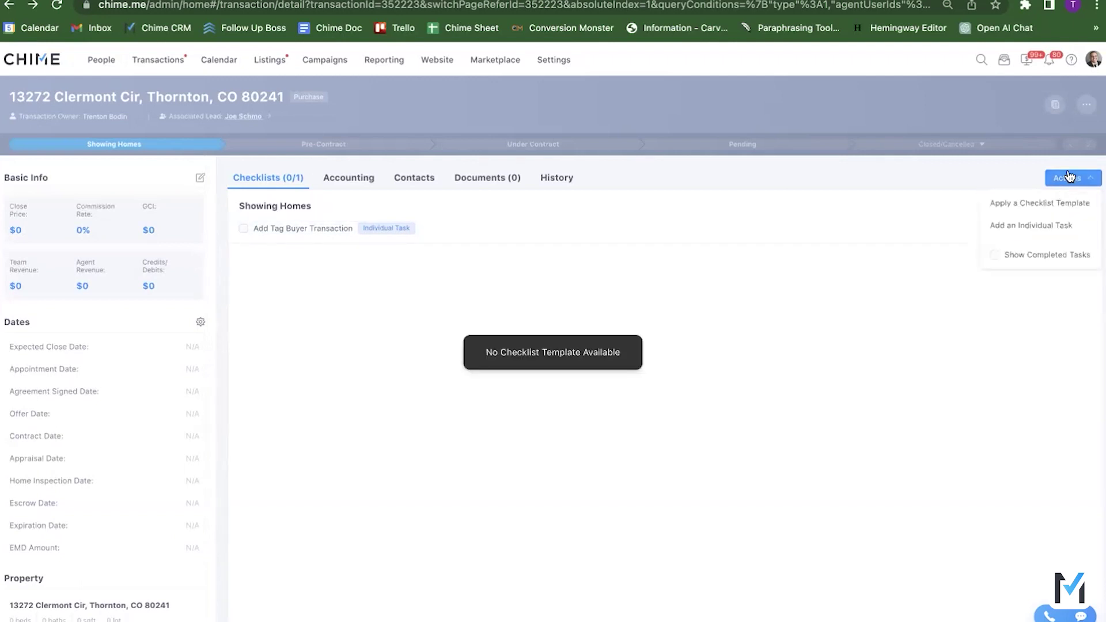
click(1035, 226)
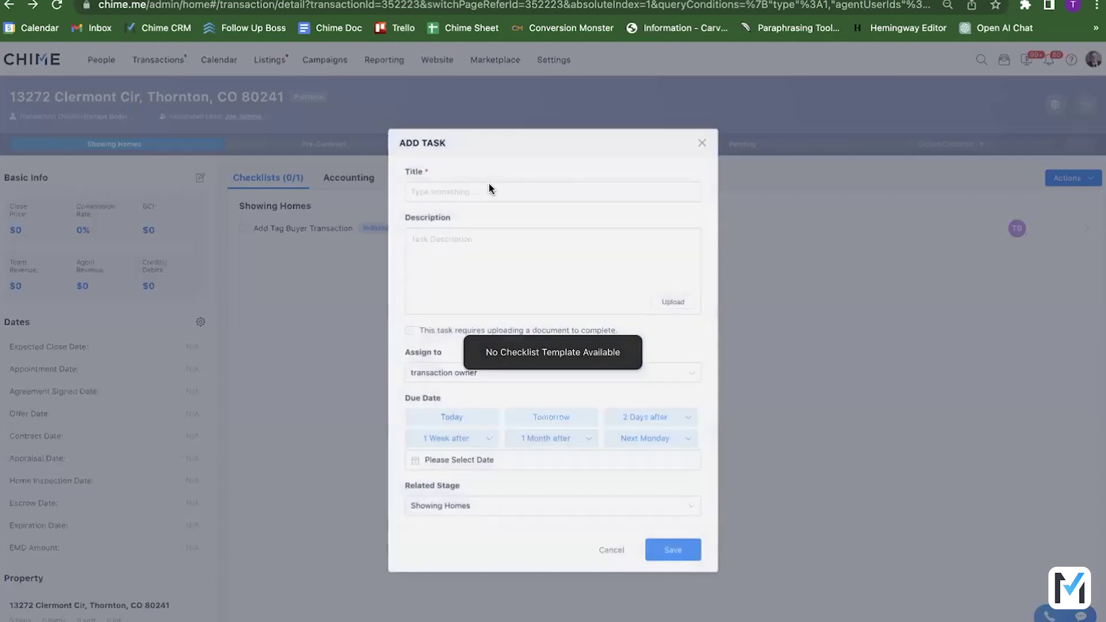
Step: Review the new task form's description, assignee, due date and related stage options, and close it without saving
click(451, 247)
click(457, 375)
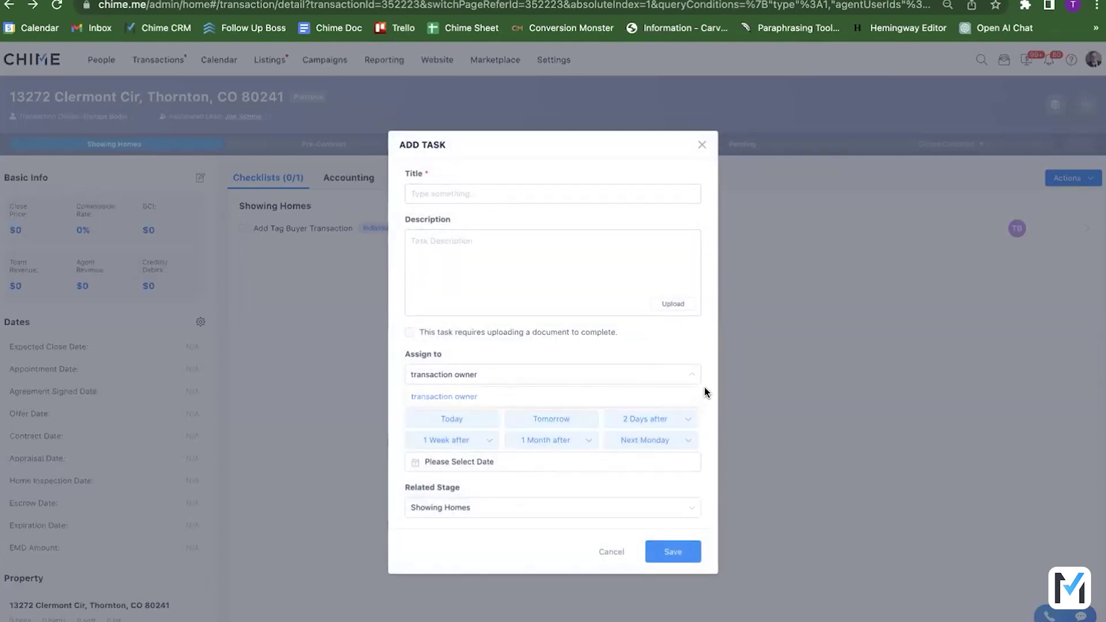
click(460, 441)
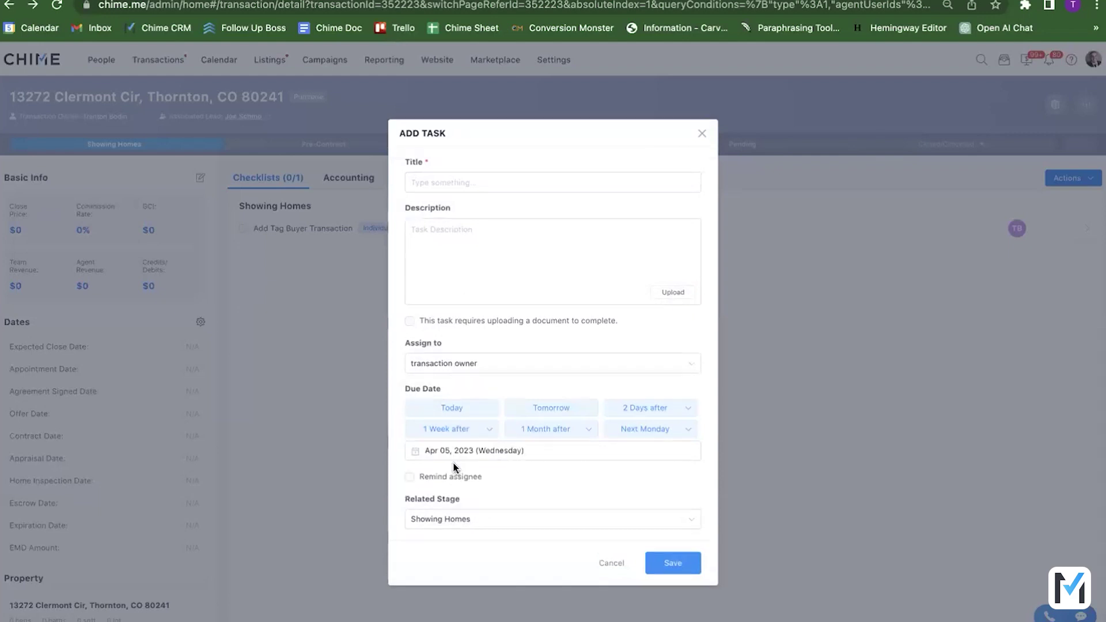
click(452, 519)
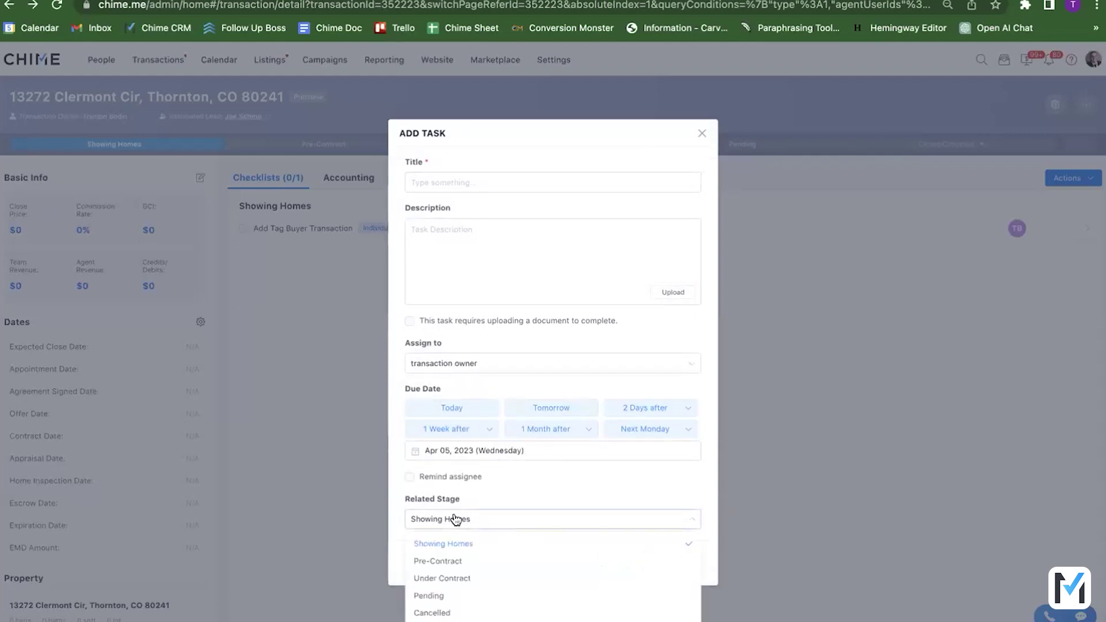
click(617, 492)
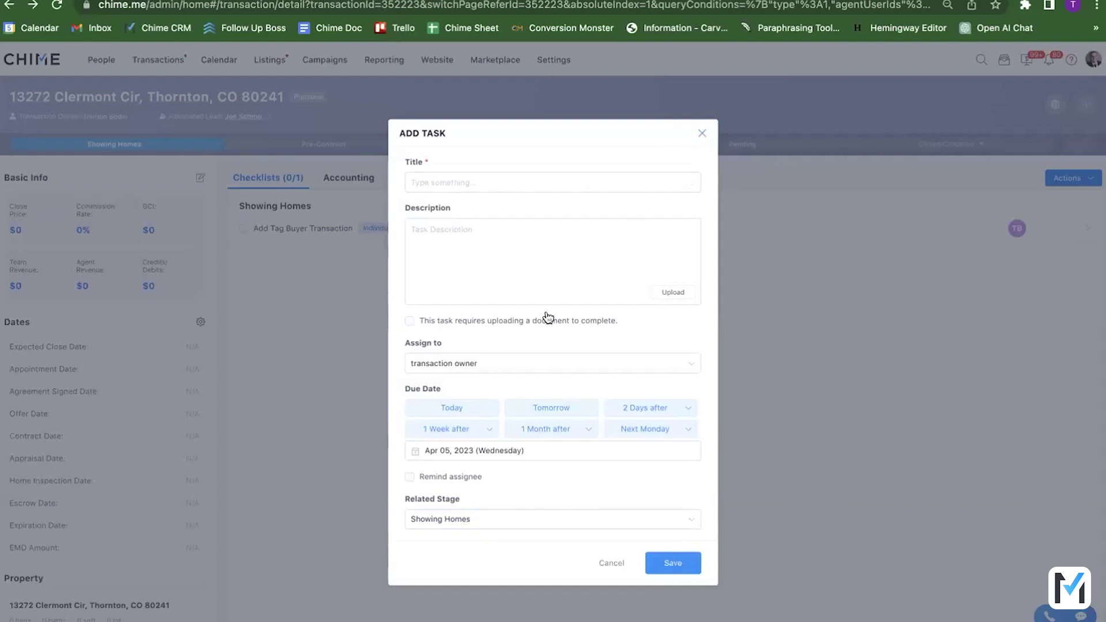
click(515, 323)
click(702, 135)
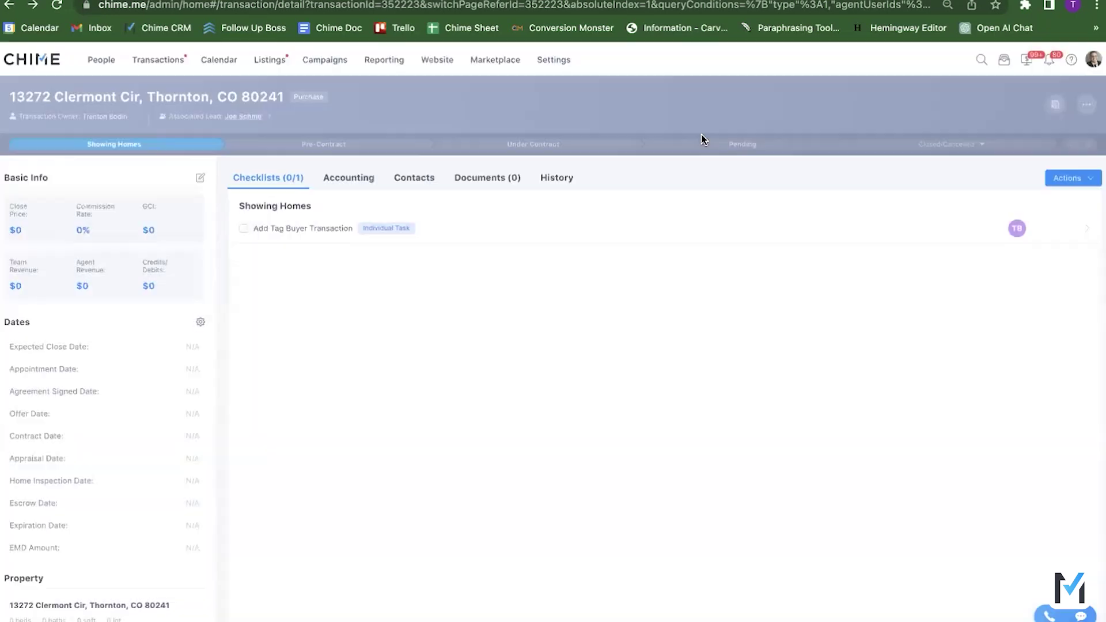
Step: Examine the transaction's accounting fields and the contact roles that can be filled in for it
click(341, 186)
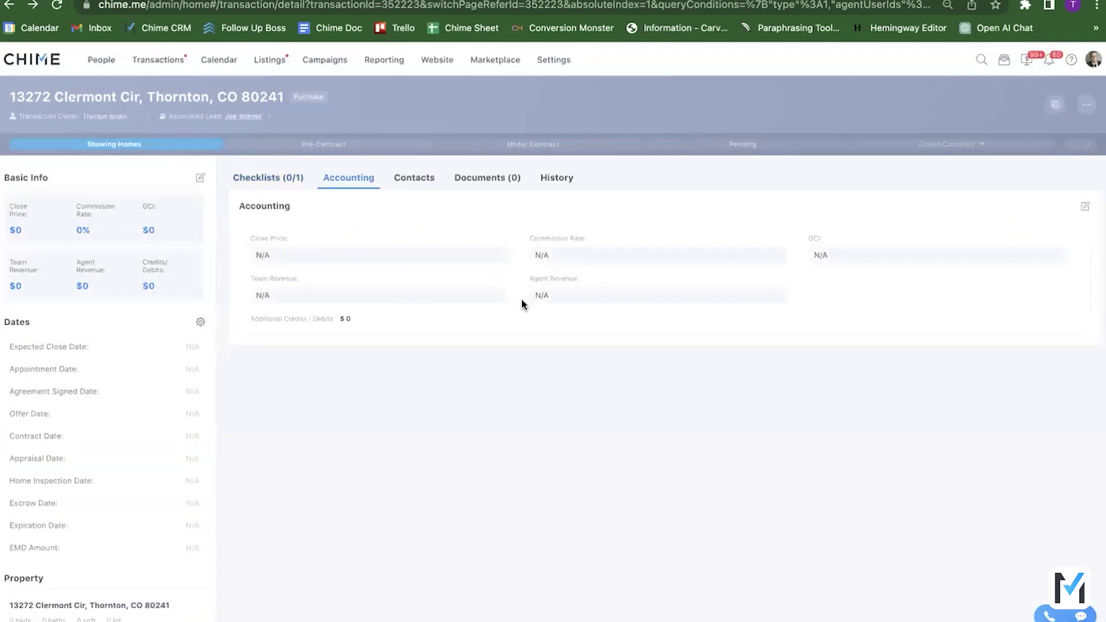
click(421, 176)
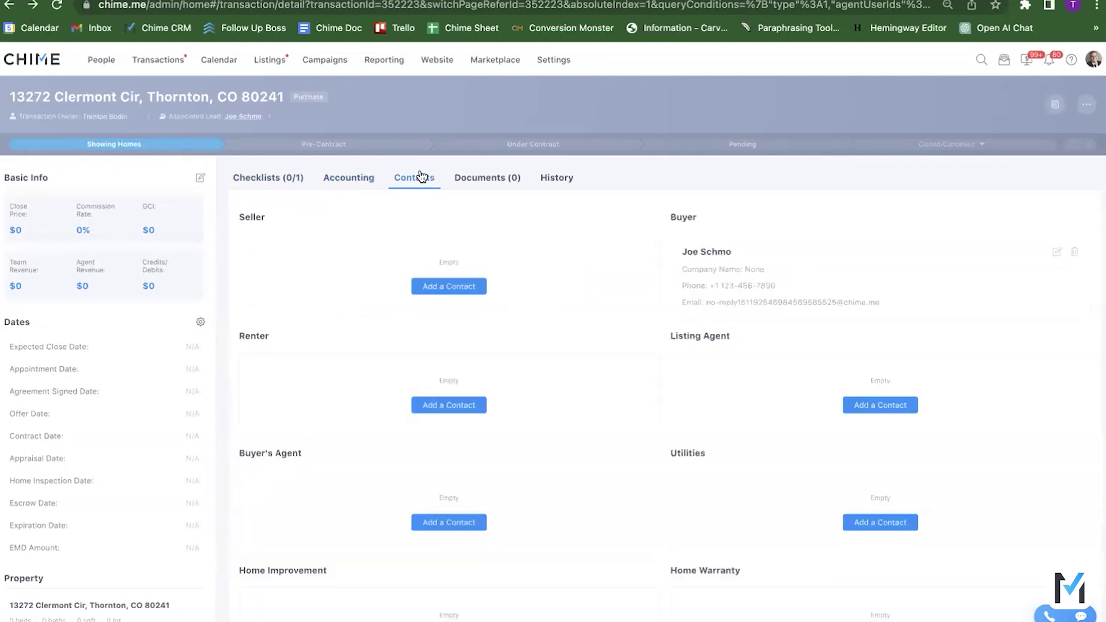
scroll(562, 389, down, 5)
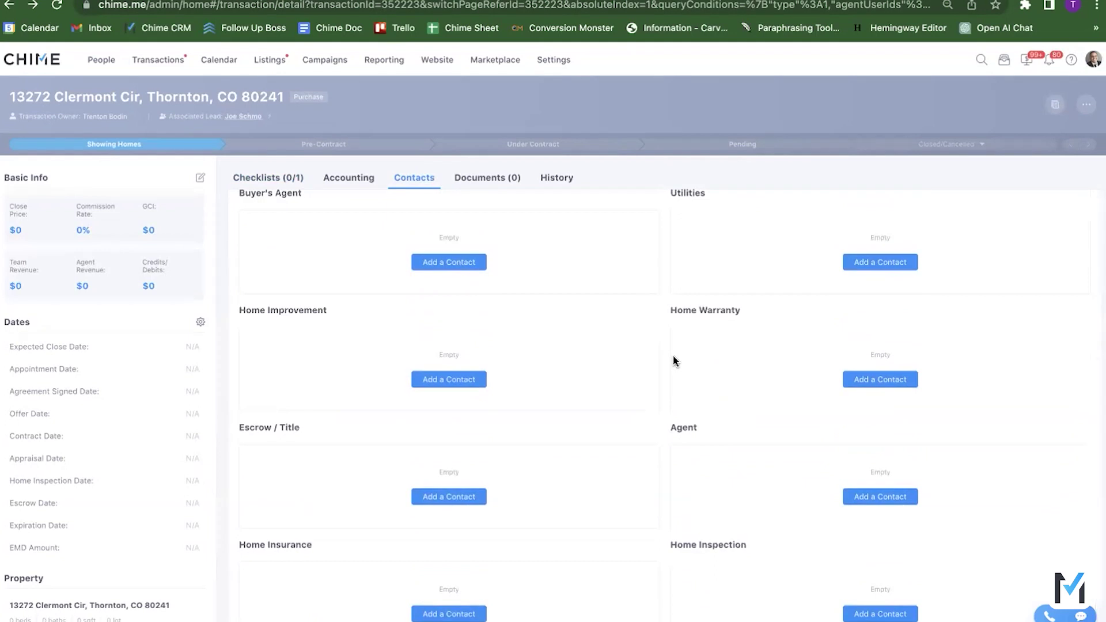
scroll(674, 361, up, 5)
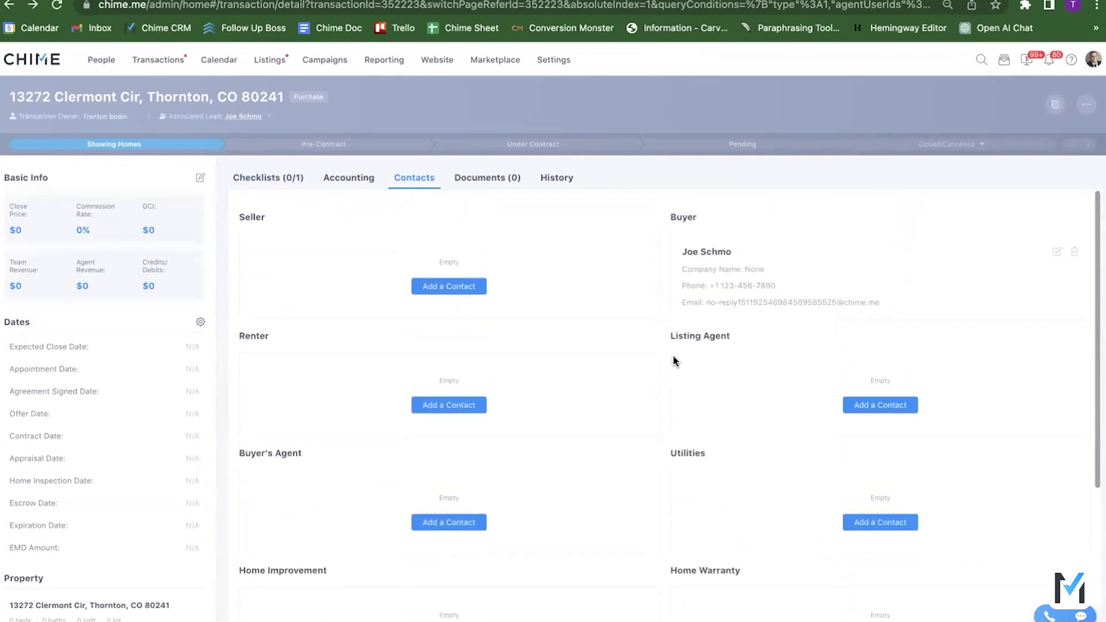
Step: Check the transaction's document upload area and review its history log
click(496, 180)
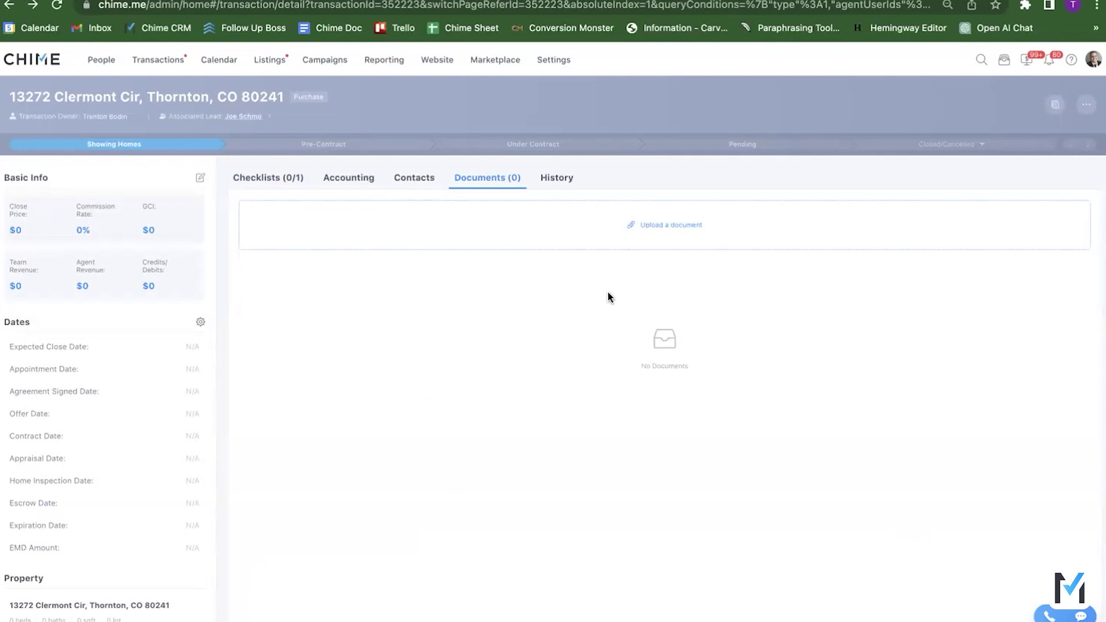
click(551, 179)
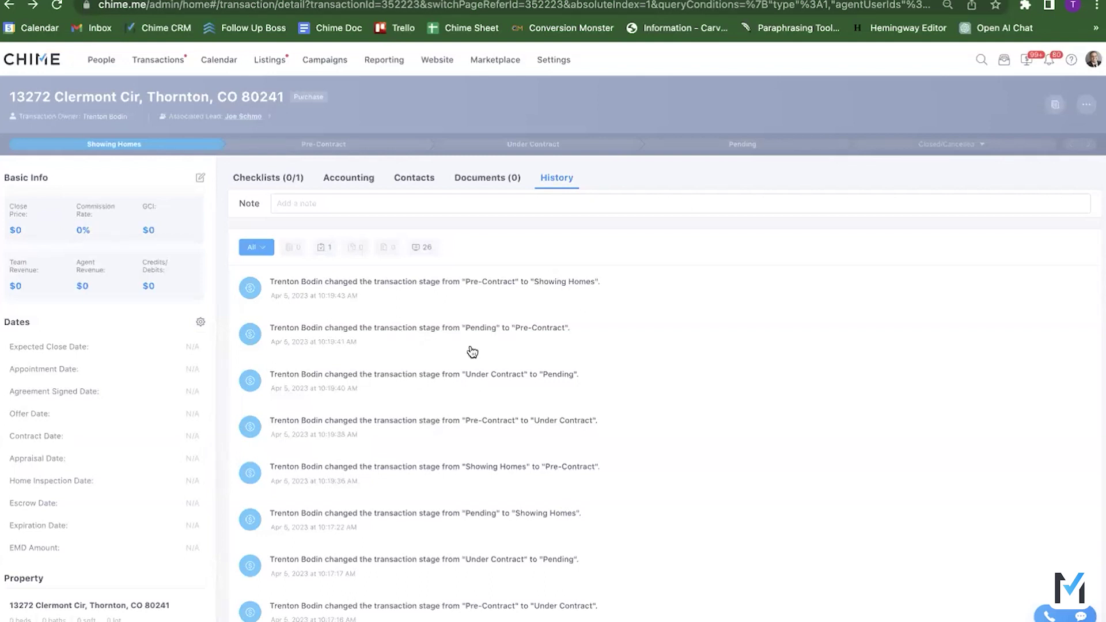
scroll(454, 410, down, 2)
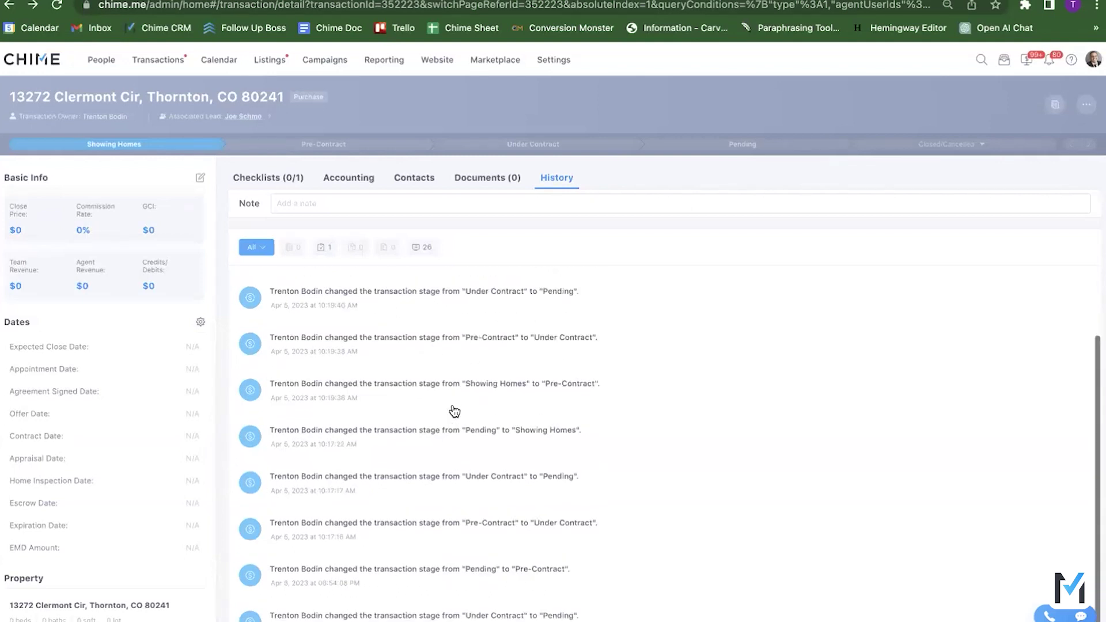
scroll(454, 409, up, 2)
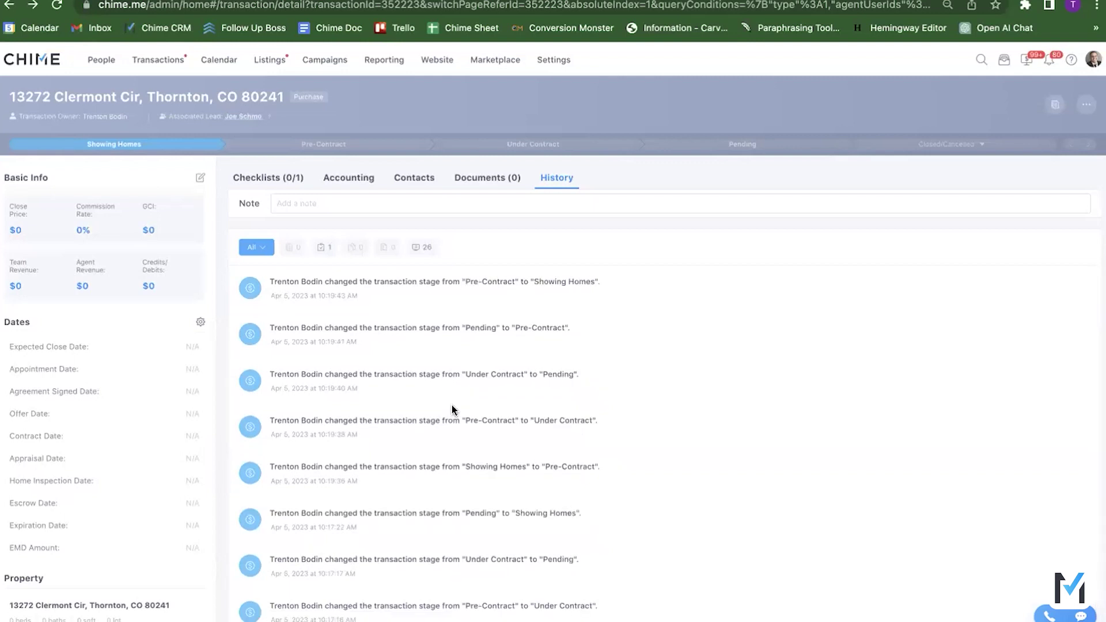